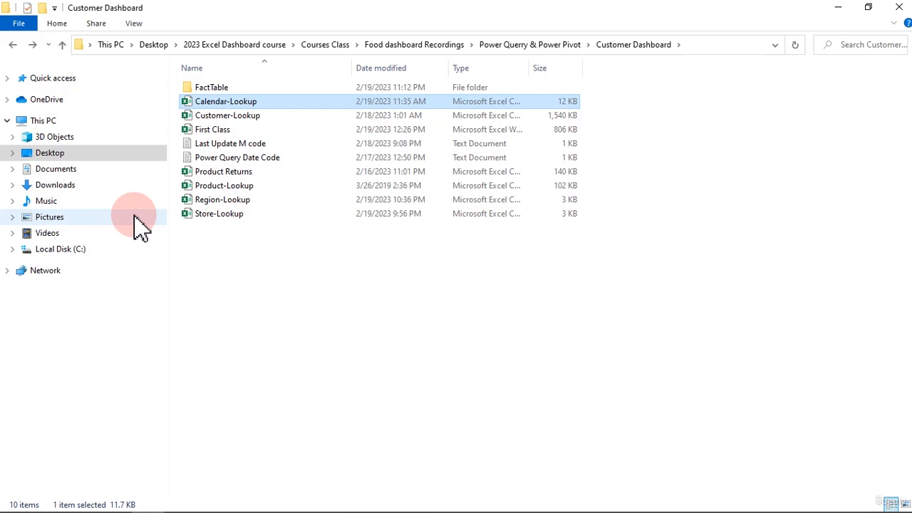
Step: In the First Class workbook, create a query from the Calendar-Lookup CSV file and open its data for transformation
left_click(846, 8)
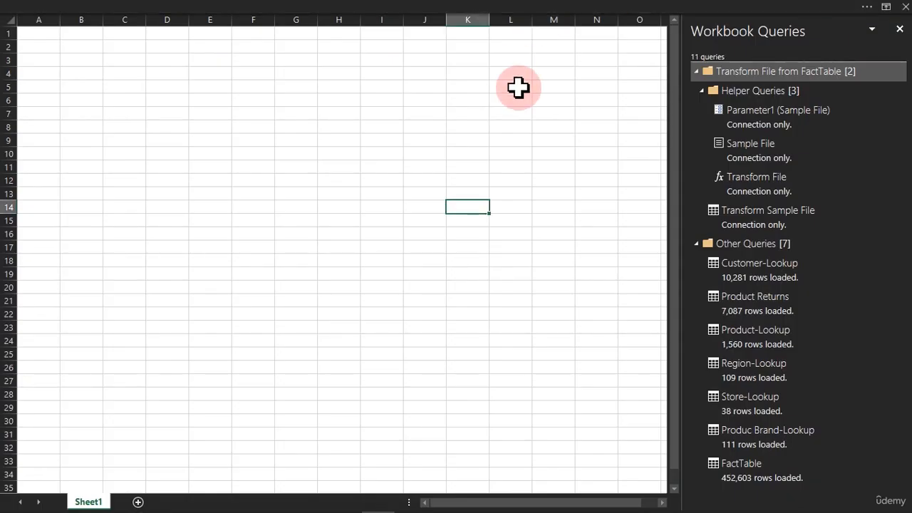
left_click(379, 16)
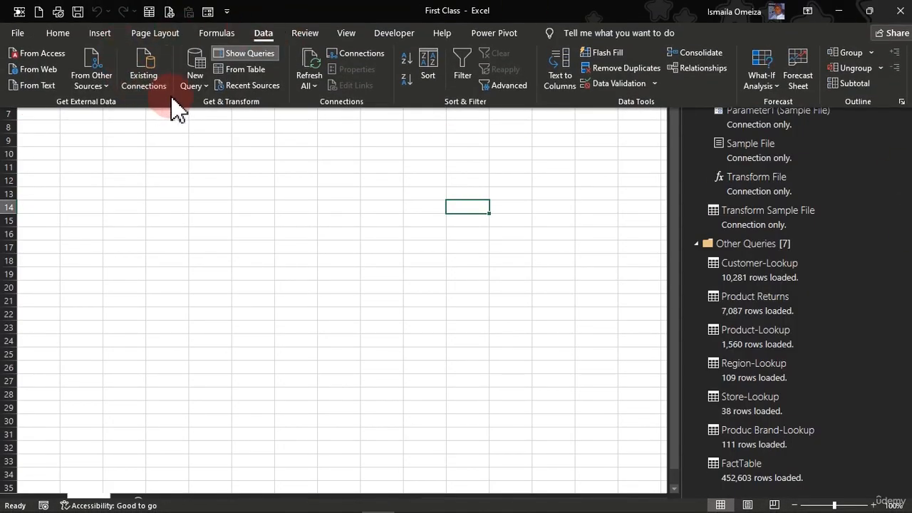
left_click(194, 82)
mouse_move(242, 116)
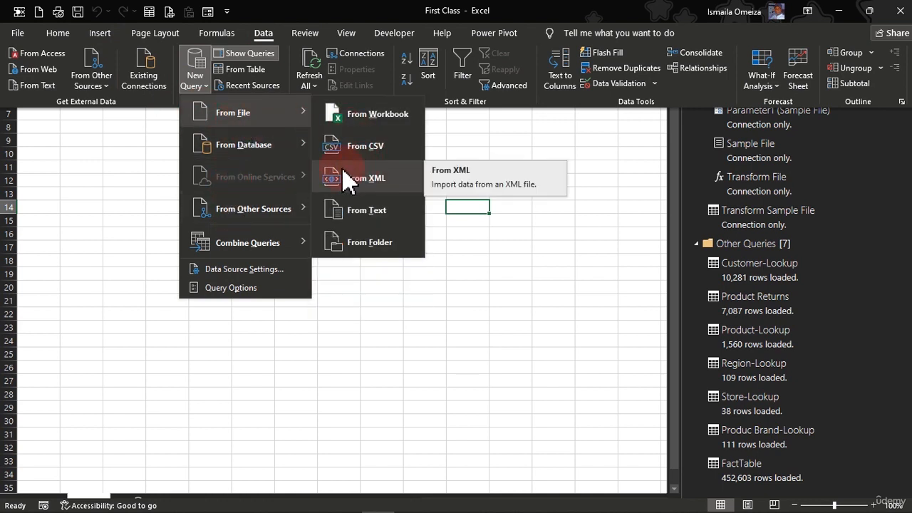
left_click(353, 150)
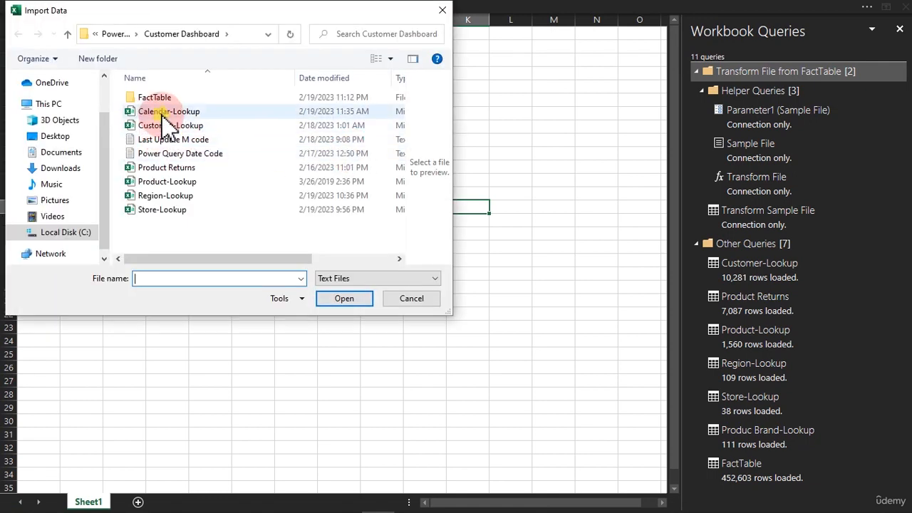
left_click(165, 114)
double_click(162, 114)
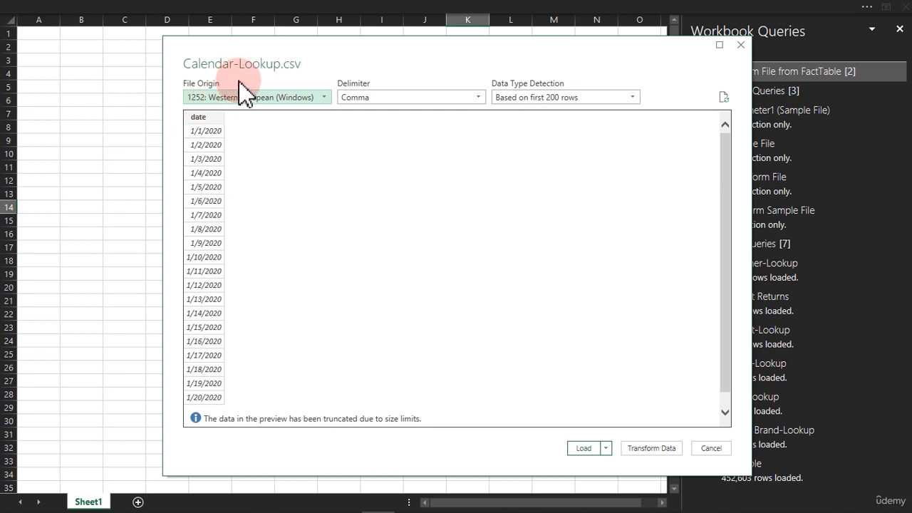
left_click(651, 448)
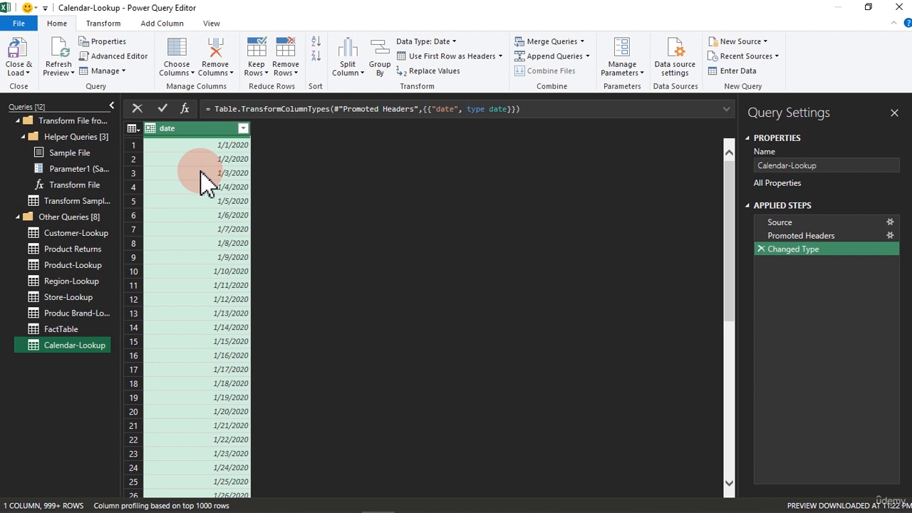
Step: Compare the date options for transforming the existing date column with those for adding a new column
left_click(107, 23)
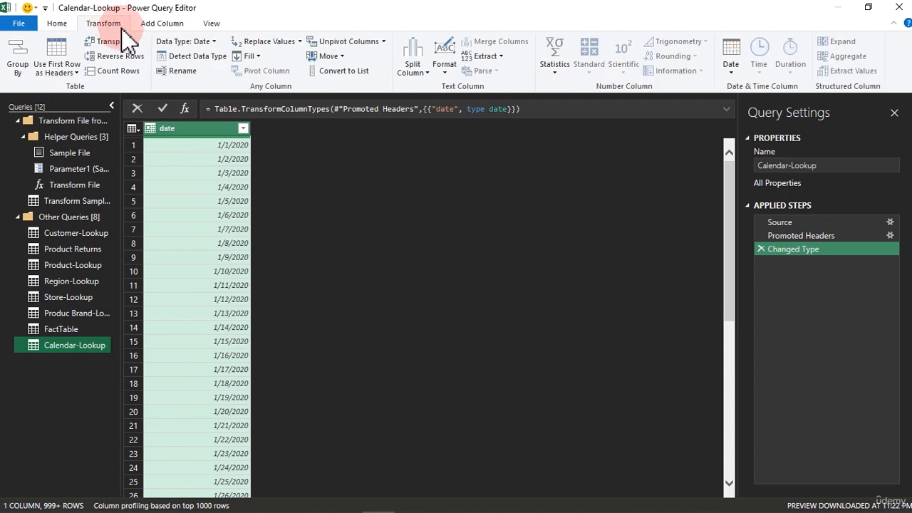
left_click(161, 26)
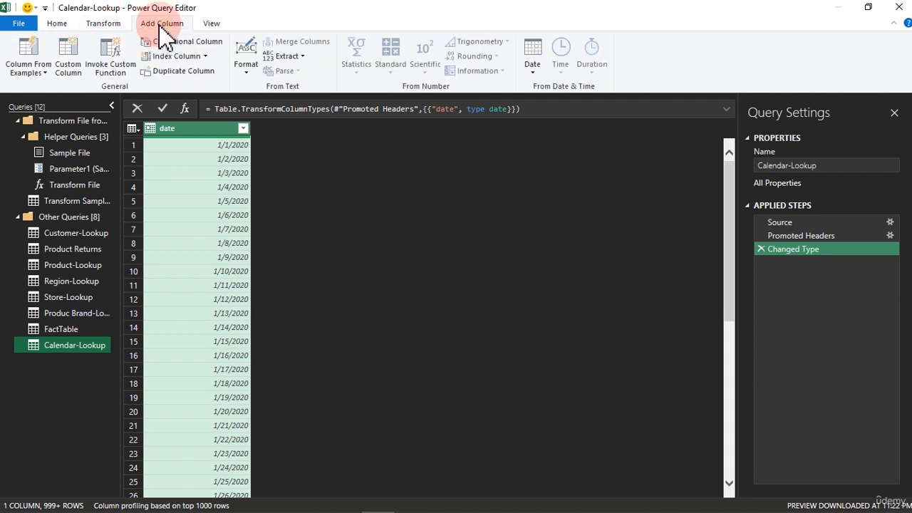
left_click(111, 26)
left_click(160, 25)
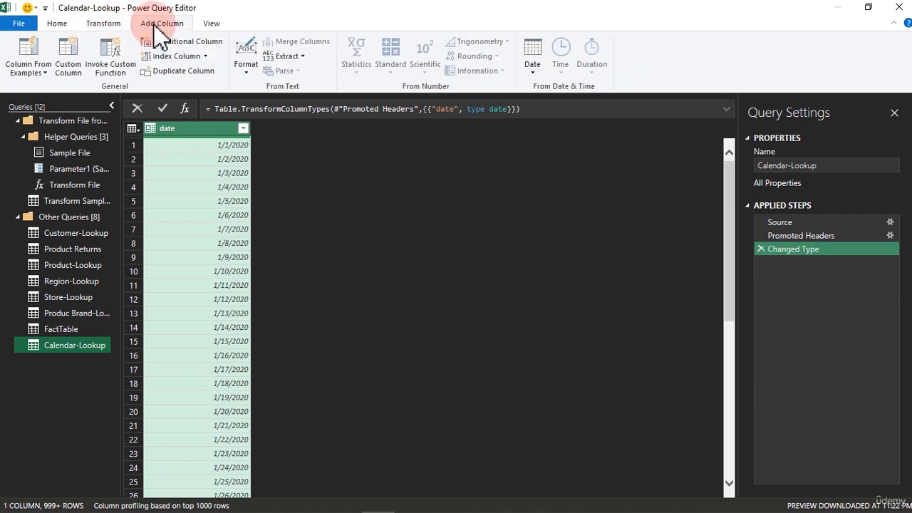
left_click(186, 132)
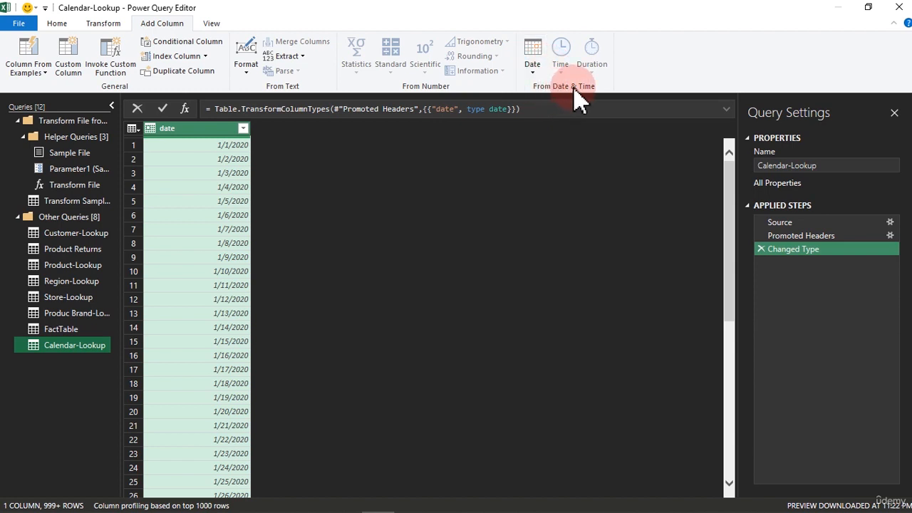
left_click(533, 74)
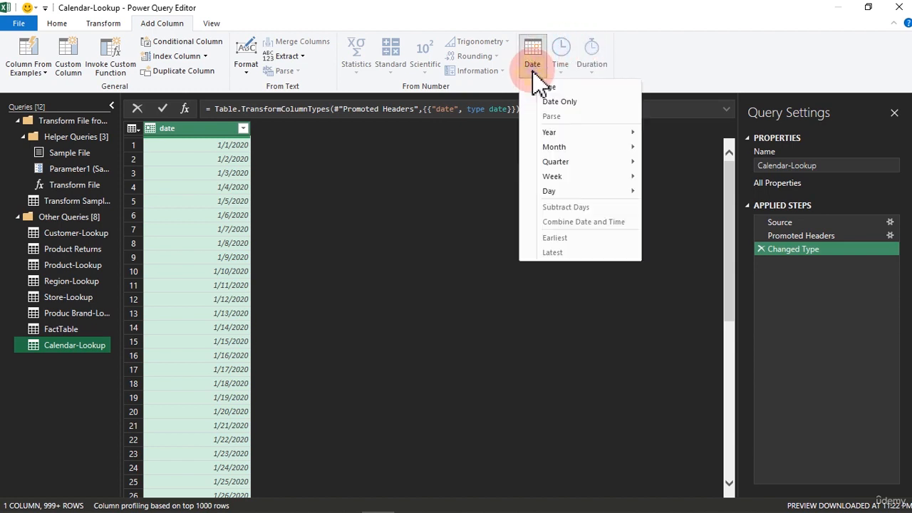
left_click(103, 22)
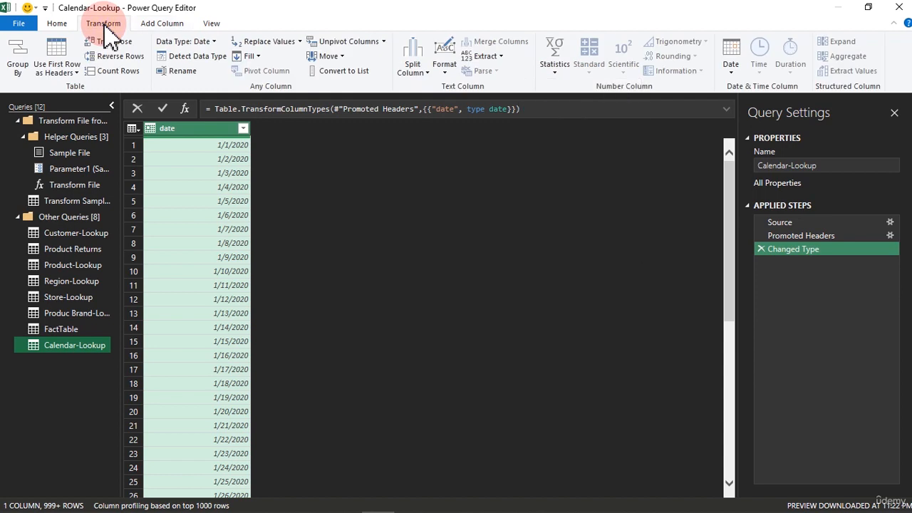
left_click(732, 68)
left_click(734, 72)
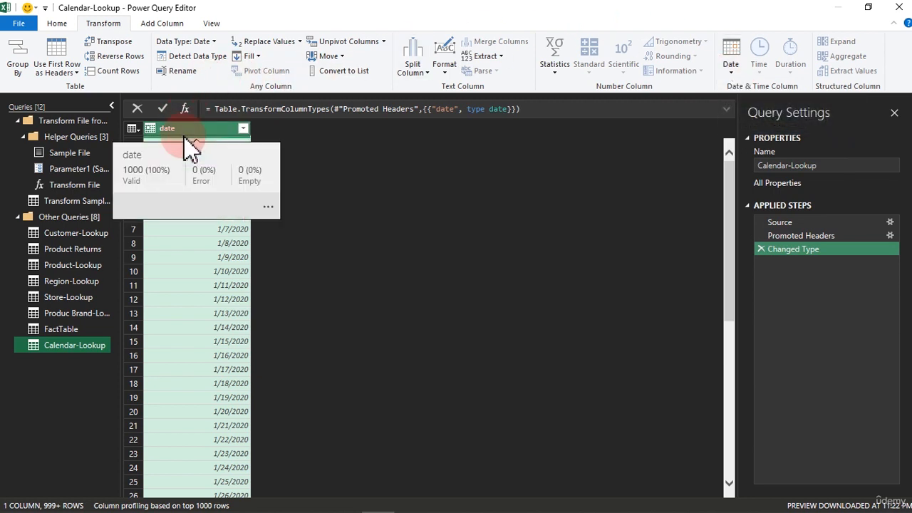
Step: Add a column with the day of the month extracted from the date column
left_click(162, 23)
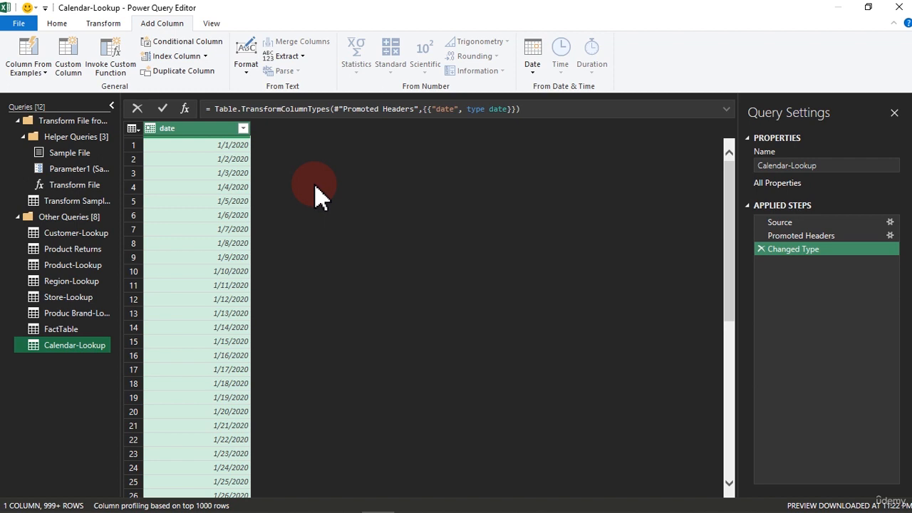
left_click(173, 129)
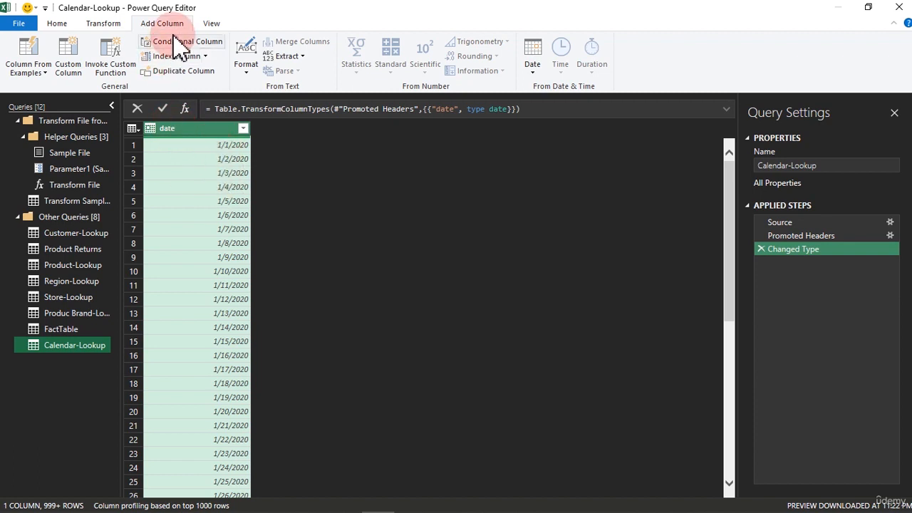
left_click(533, 66)
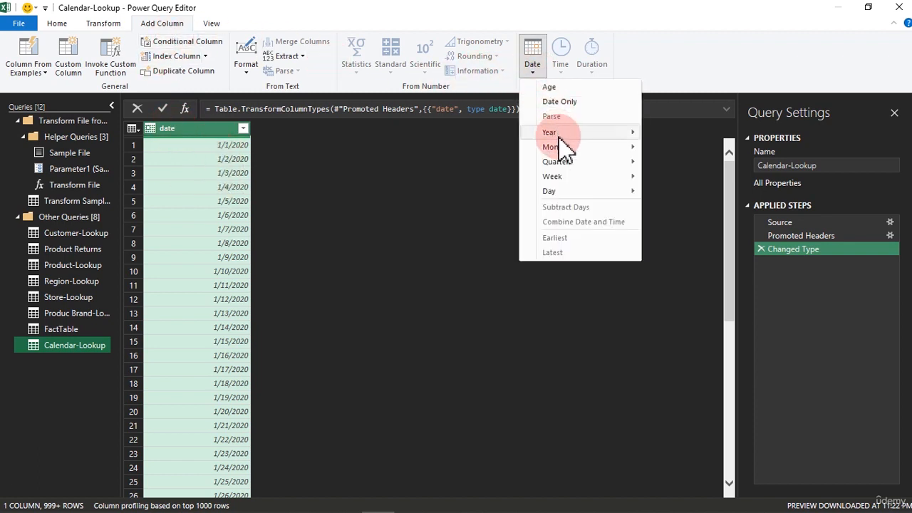
mouse_move(554, 194)
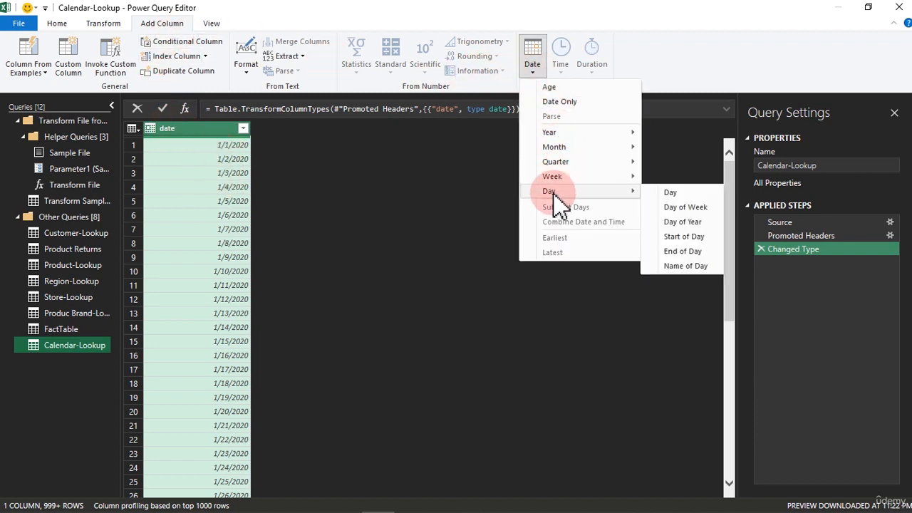
left_click(664, 194)
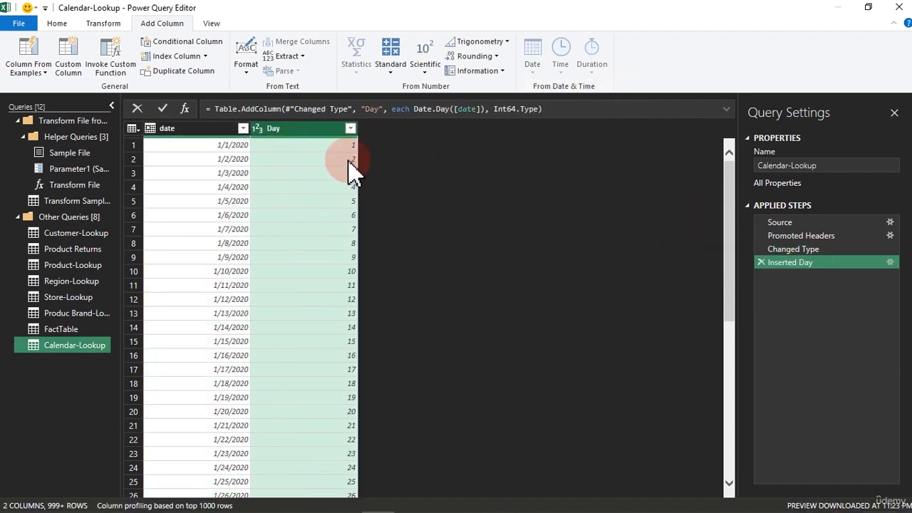
Step: Examine the complete list of distinct values in the Day column's filter, keeping all of them selected
left_click(350, 128)
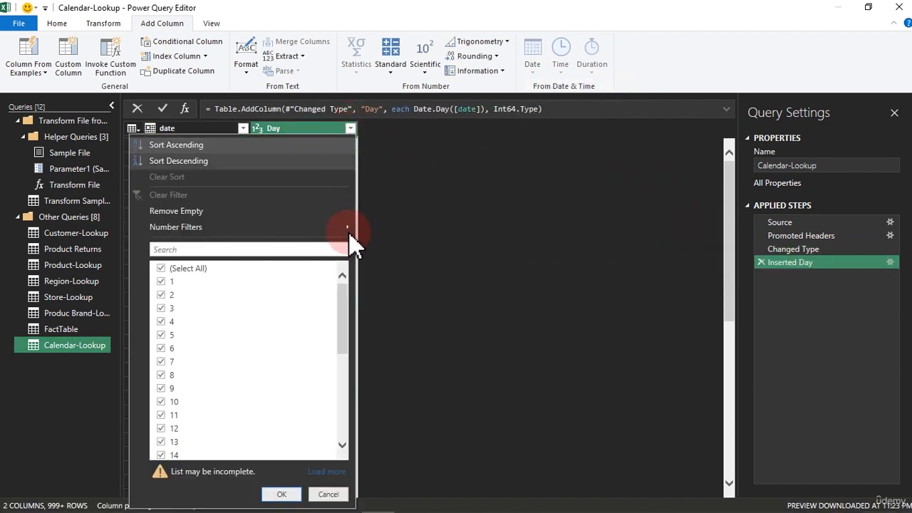
left_click(335, 471)
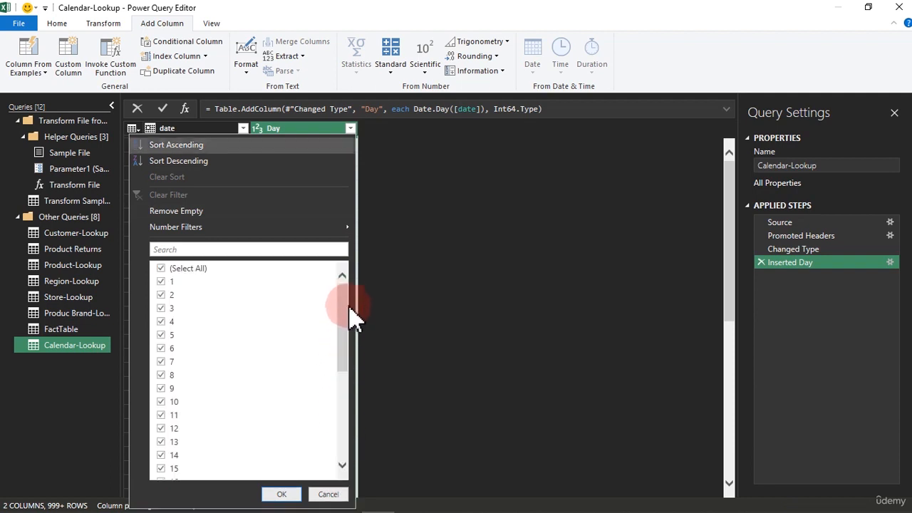
left_click_drag(347, 296, 358, 413)
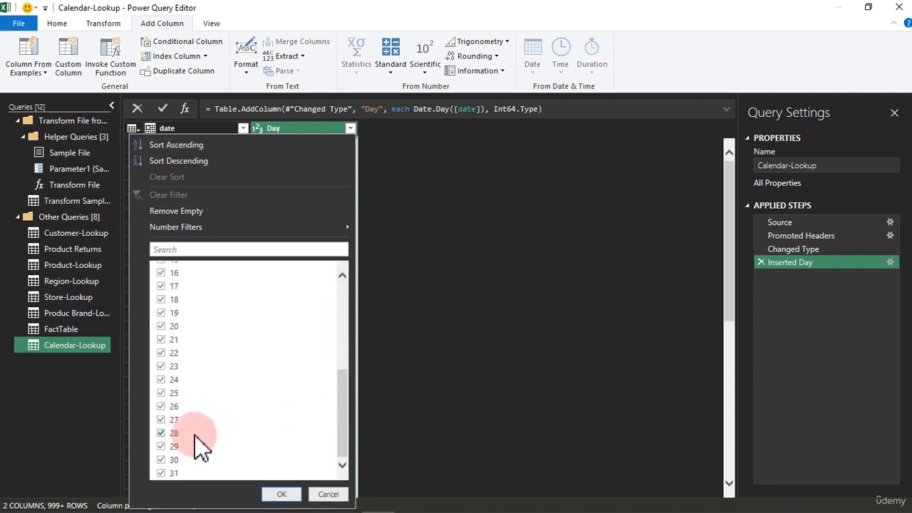
left_click(289, 494)
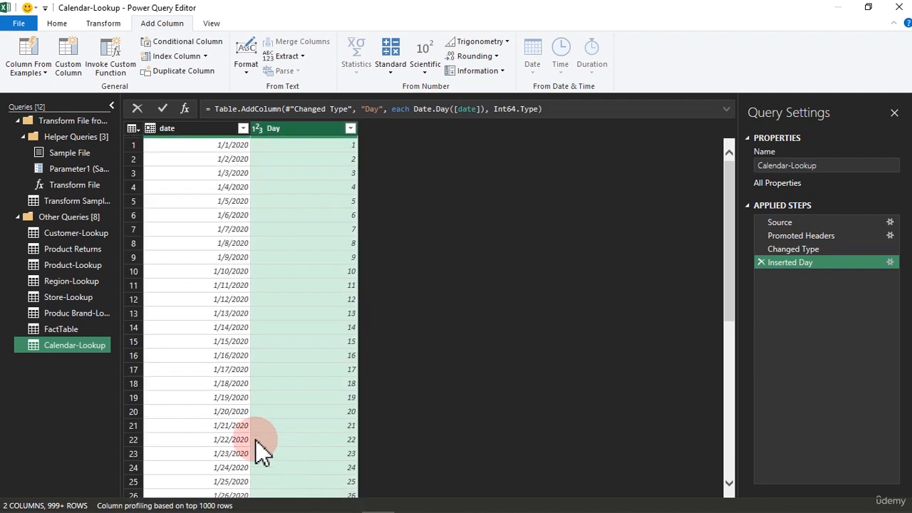
Step: Add a column with the name of the day extracted from the date column
left_click(173, 133)
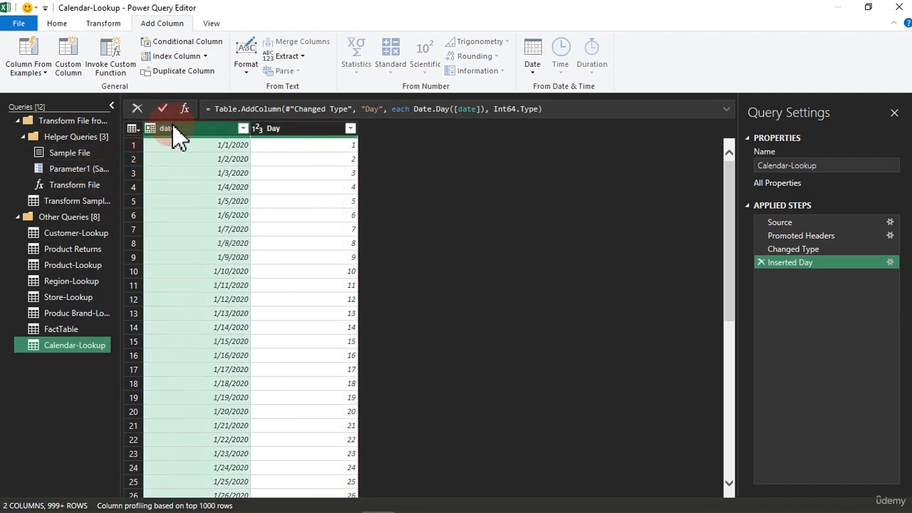
left_click(534, 67)
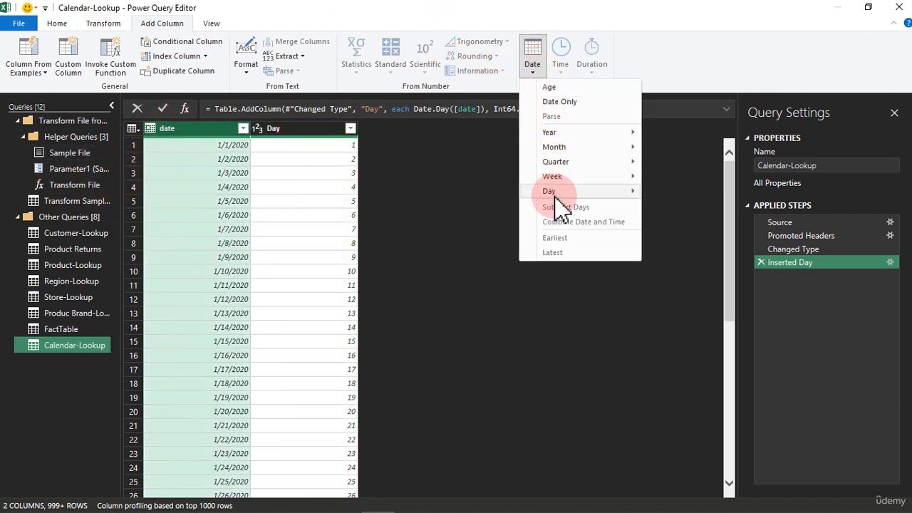
mouse_move(556, 196)
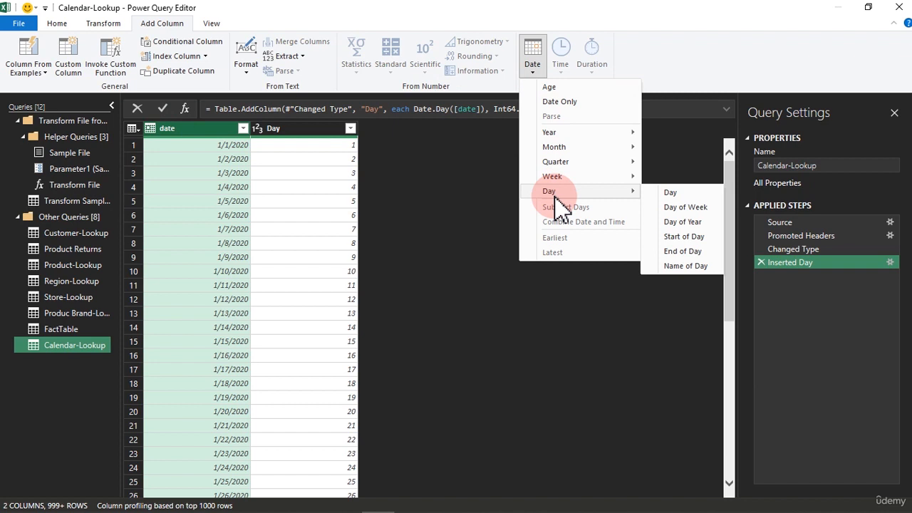
left_click(687, 265)
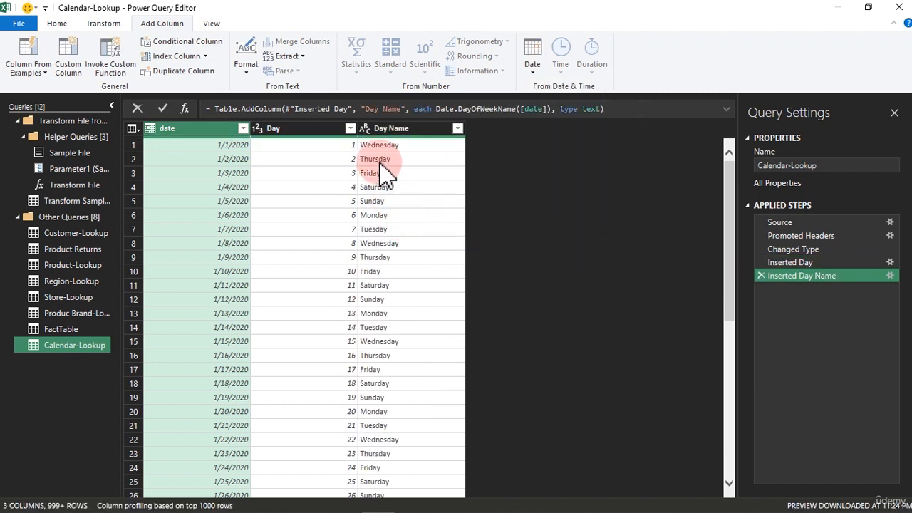
Step: Rename the Day Name column as Weekday
double_click(397, 130)
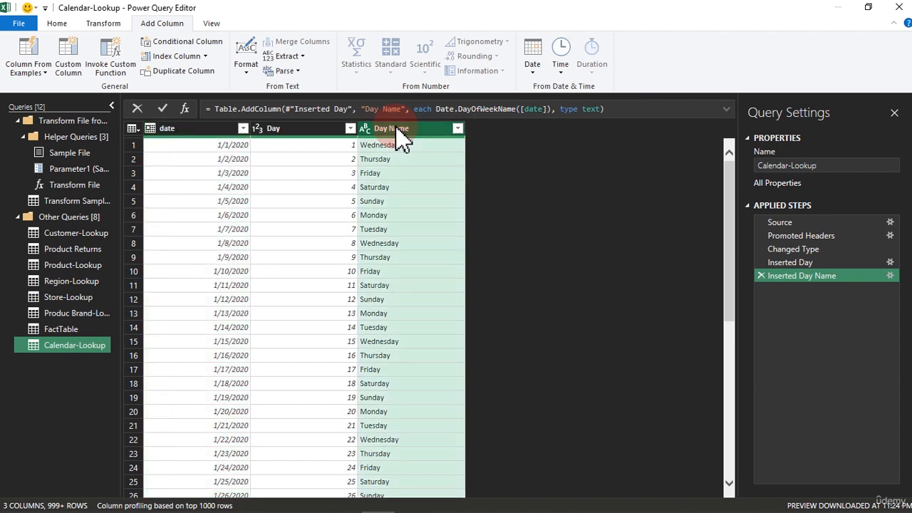
type("W")
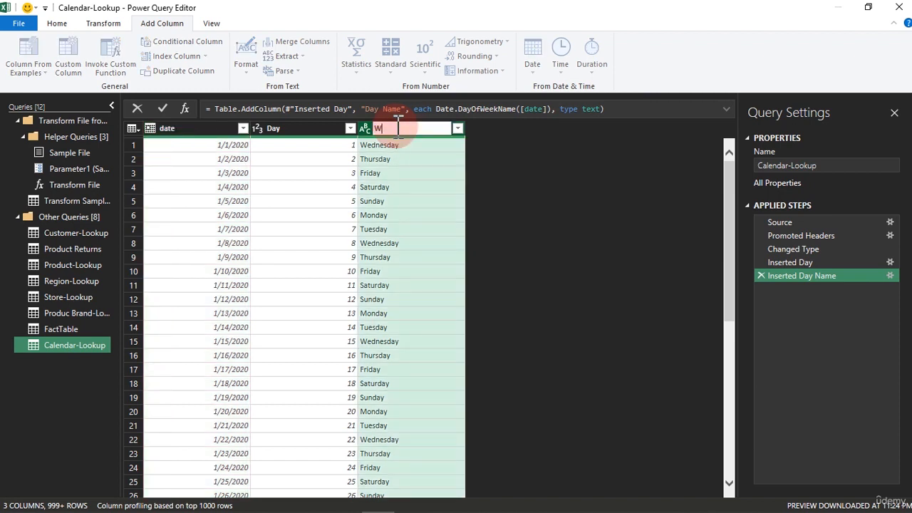
type("eekda")
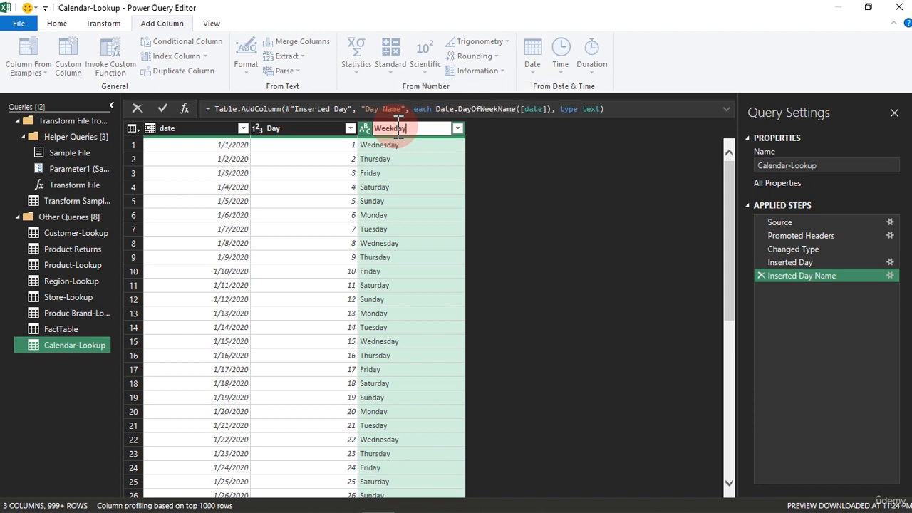
type("y")
key("Return")
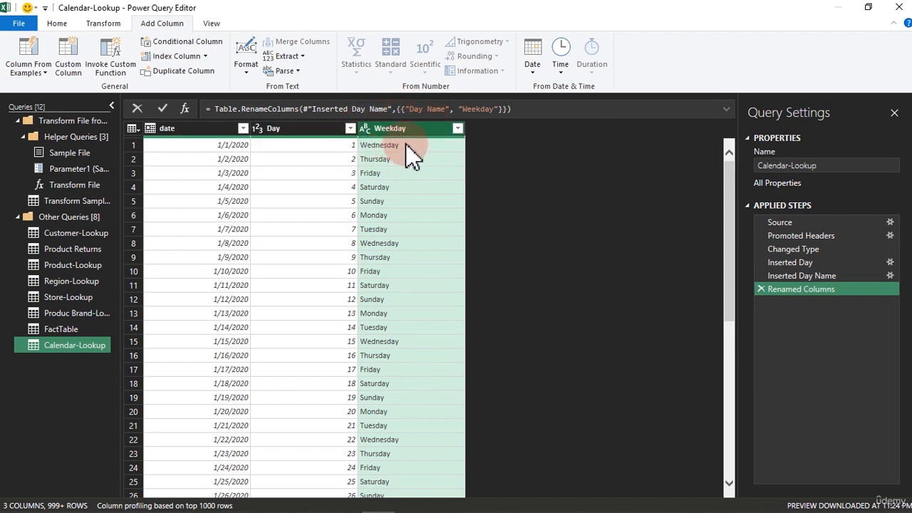
Step: Extend the Weekday column's name to Weekday Long
double_click(411, 128)
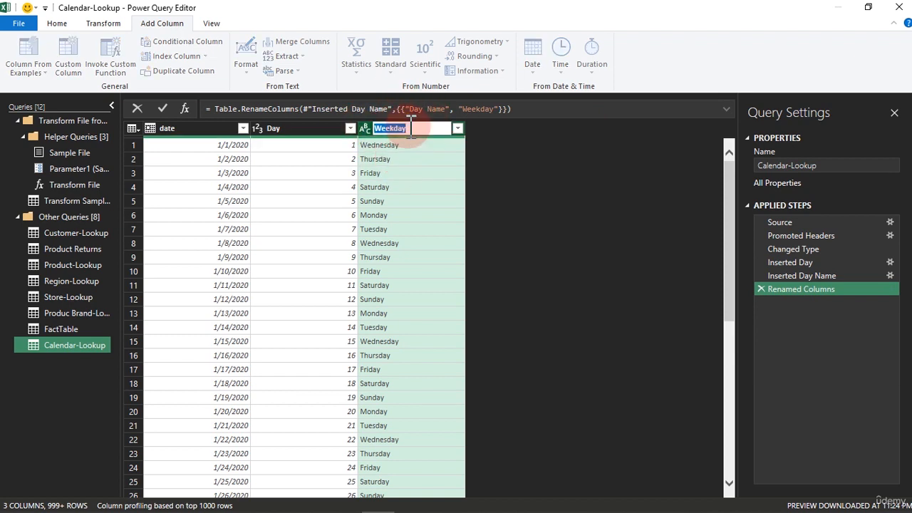
type("Log")
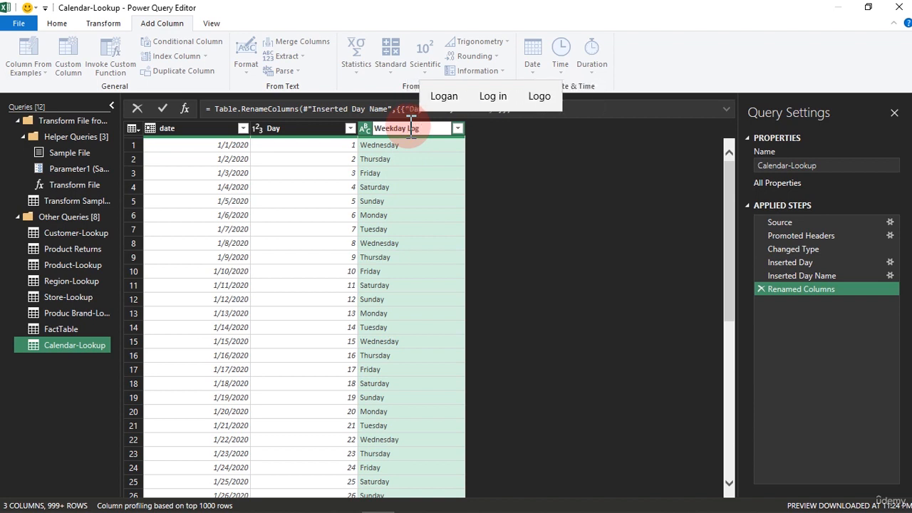
key("BackSpace")
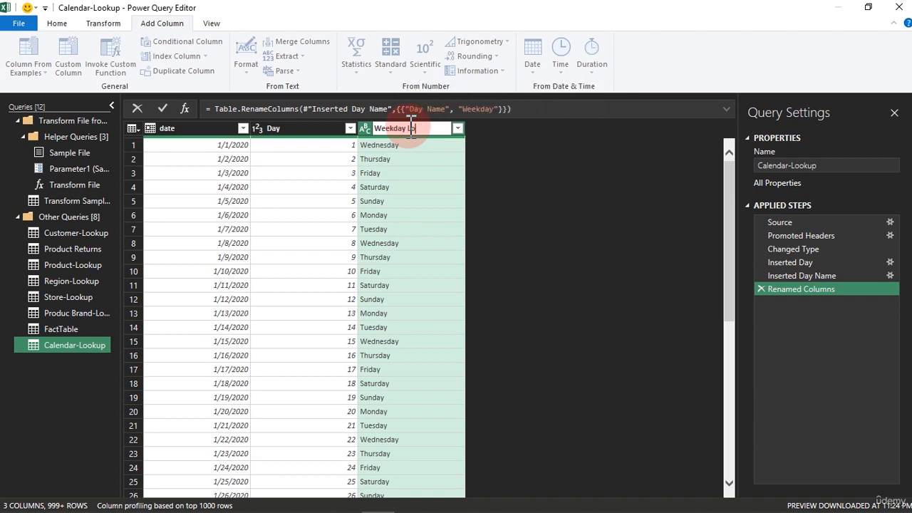
key("Return")
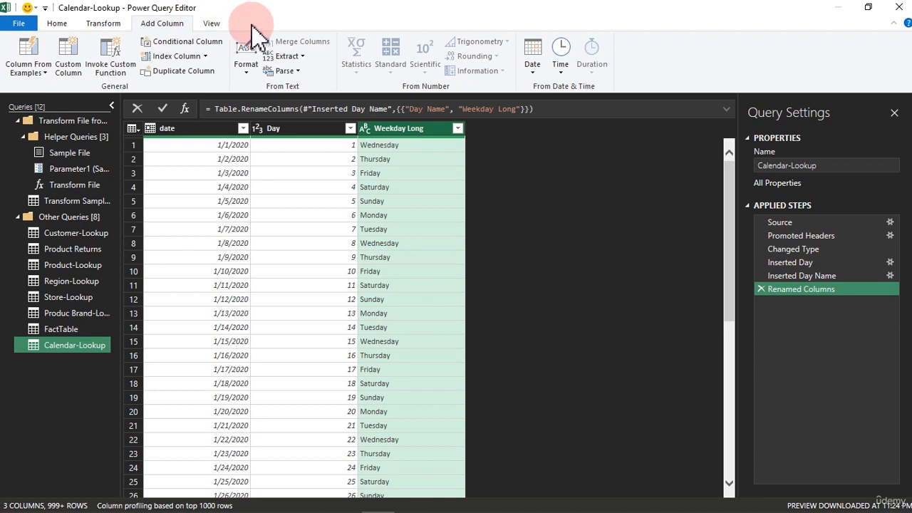
Step: Add a column that extracts the first 3 characters of the Weekday Long column
left_click(304, 57)
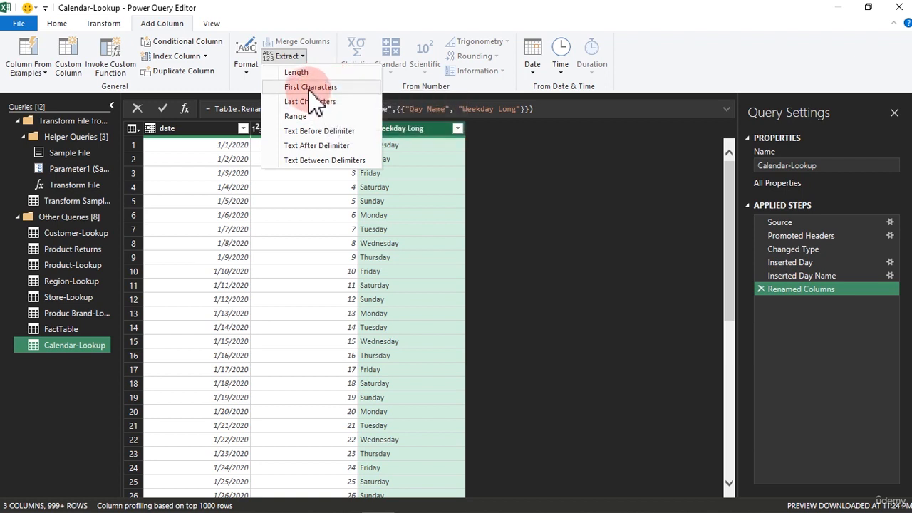
left_click(308, 89)
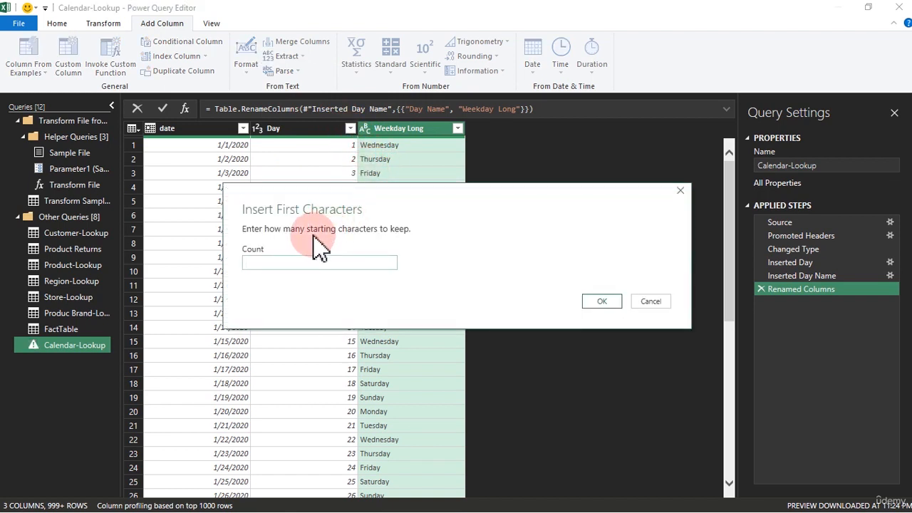
type("3")
left_click(603, 302)
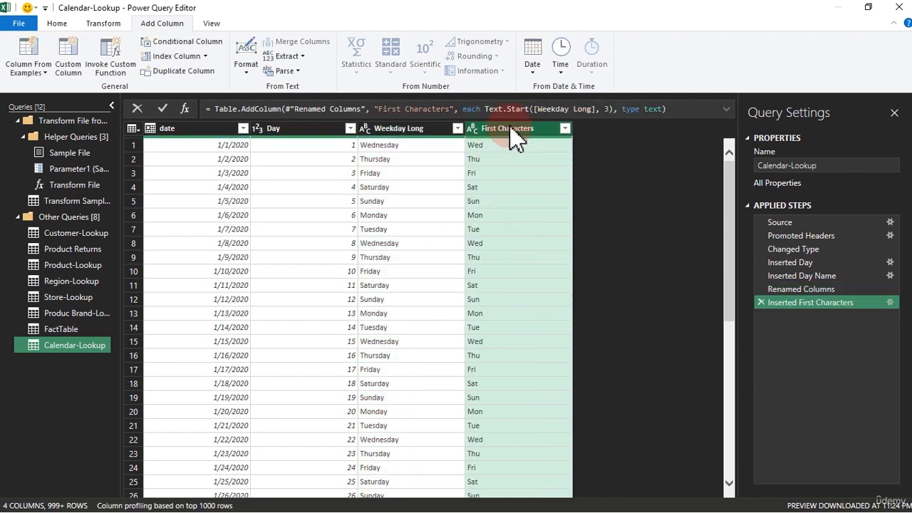
Step: Rename the First Characters column as Weekday Short
double_click(510, 127)
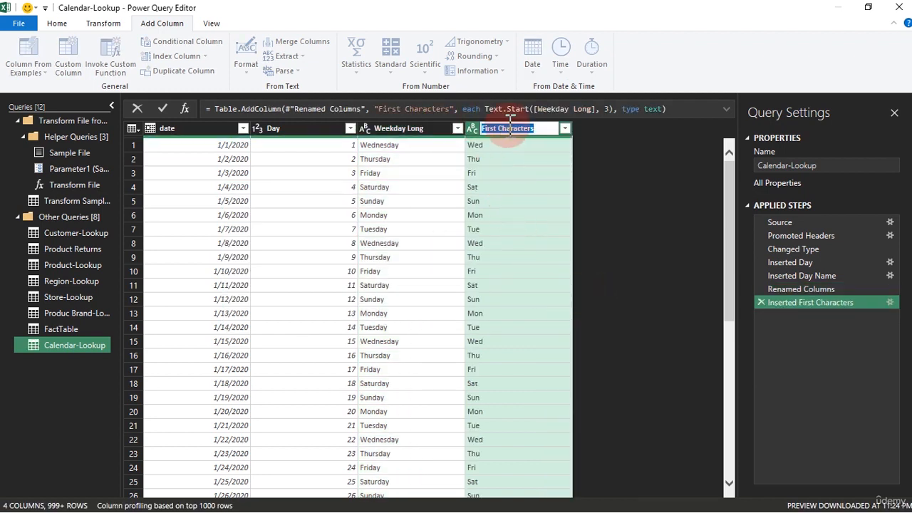
type("Weekday Sho")
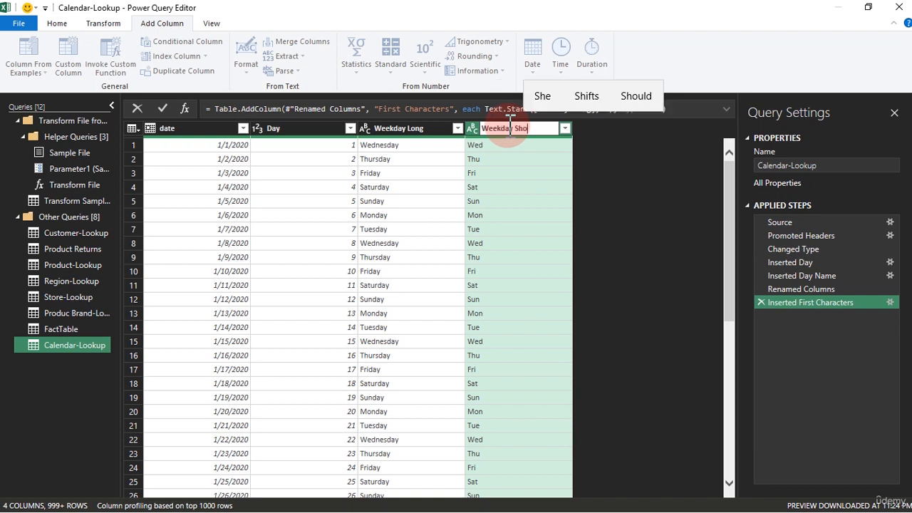
type("rt")
key("Return")
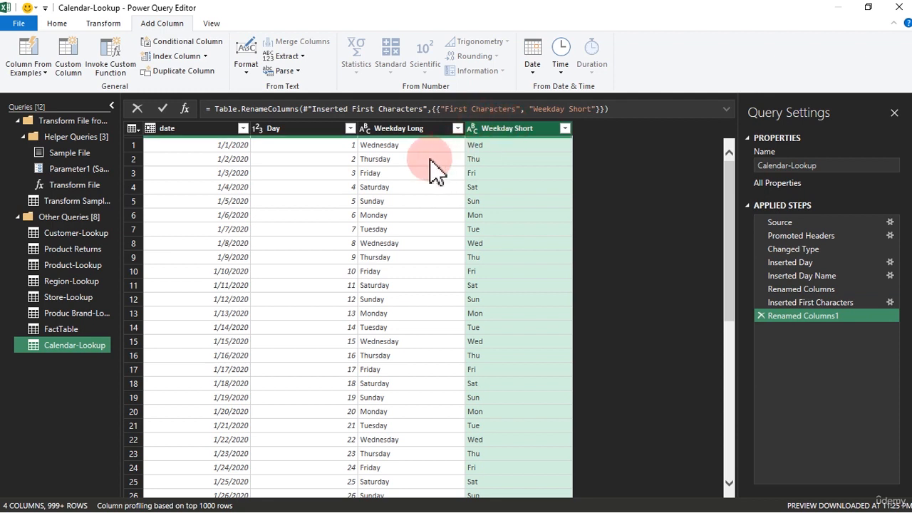
left_click(410, 134, "ctrl")
left_click(501, 146)
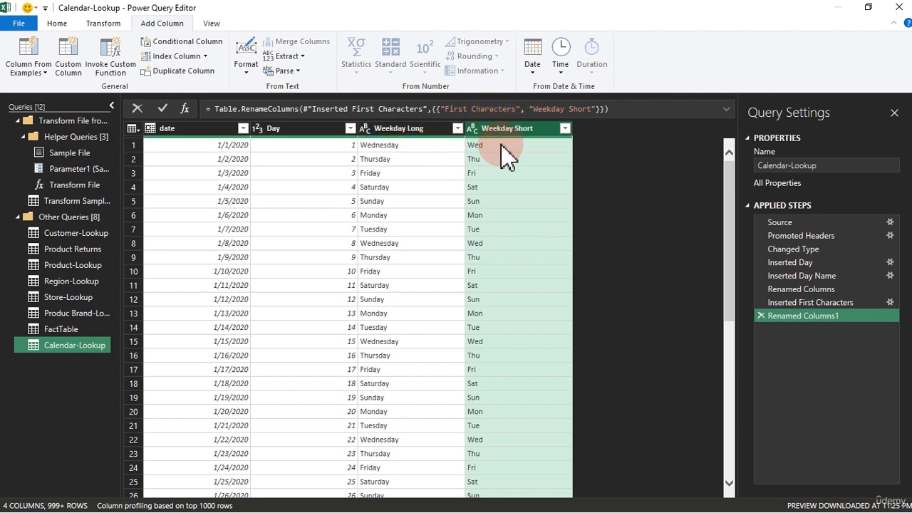
Step: Add a column with the month number extracted from the date column
left_click(202, 132)
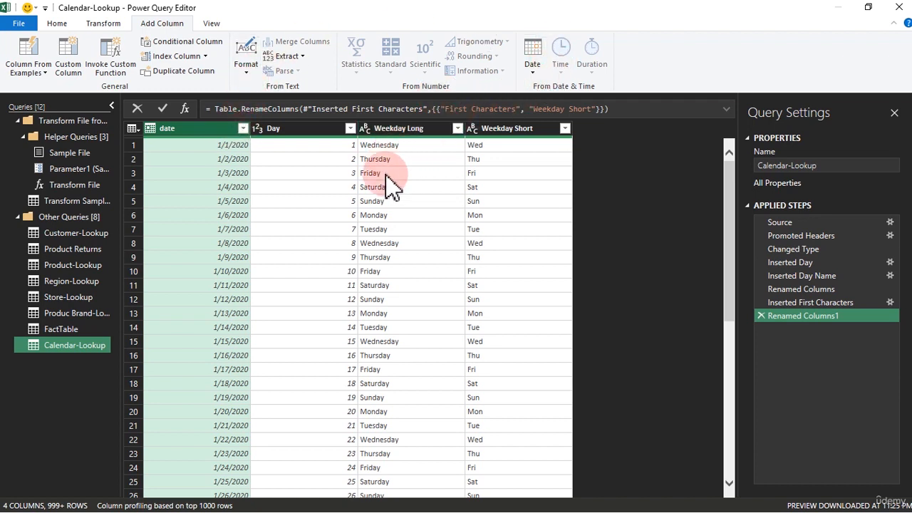
left_click(533, 69)
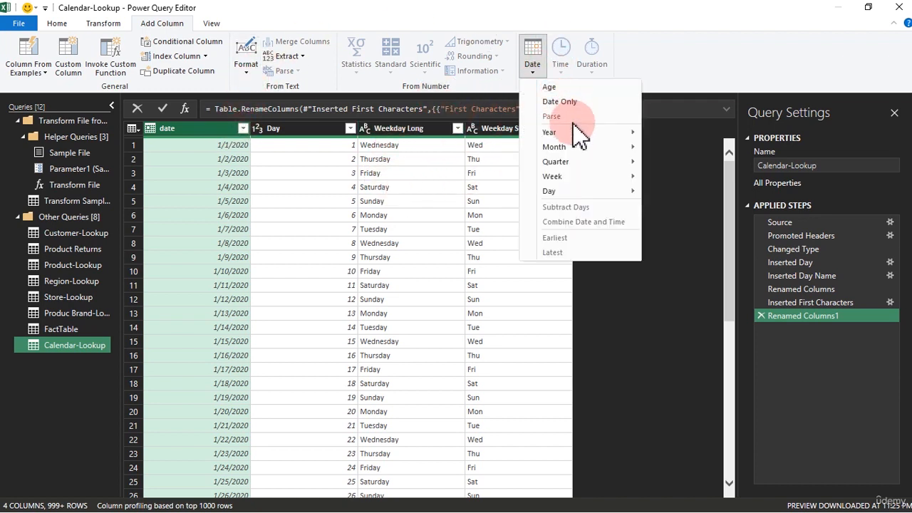
left_click(574, 147)
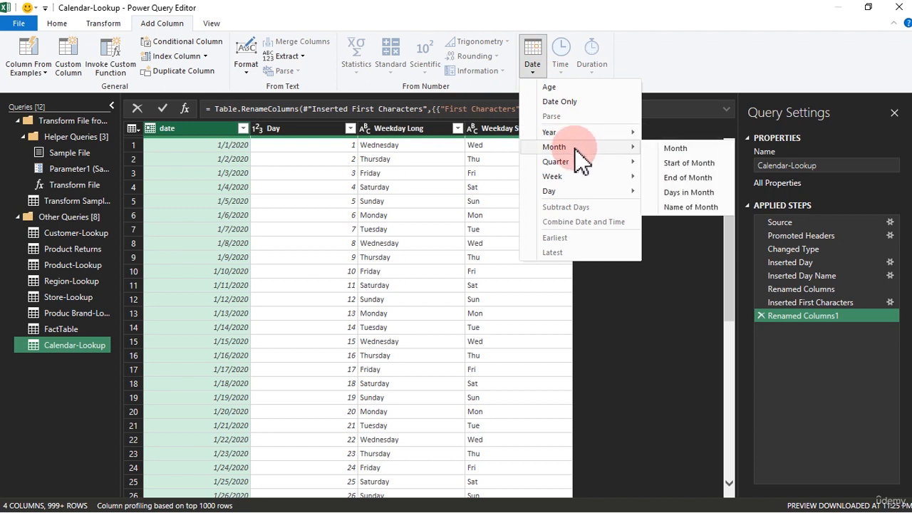
left_click(690, 148)
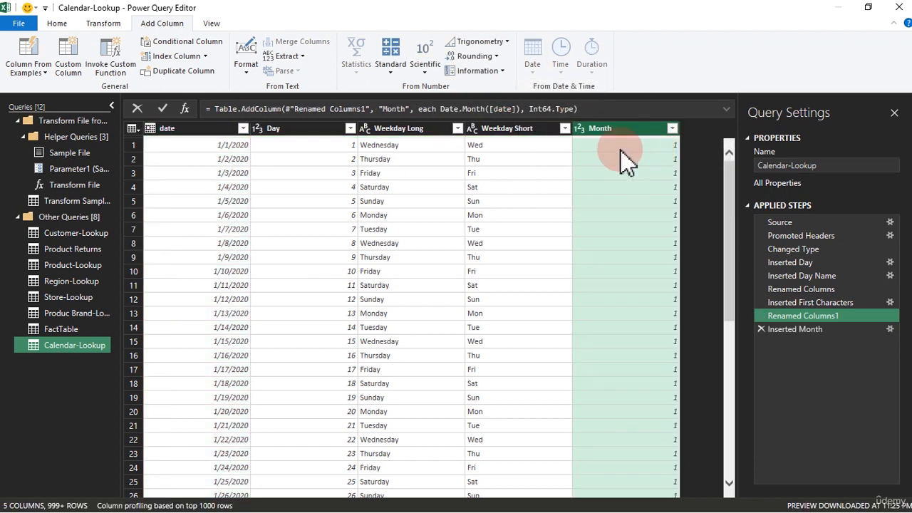
Step: Examine the distinct values in the Month column's filter without applying any filter
left_click(672, 129)
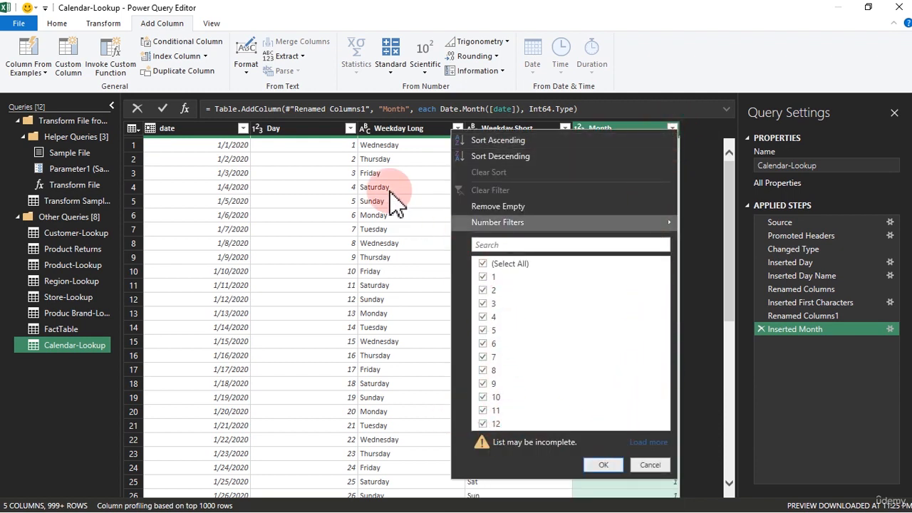
left_click(438, 184)
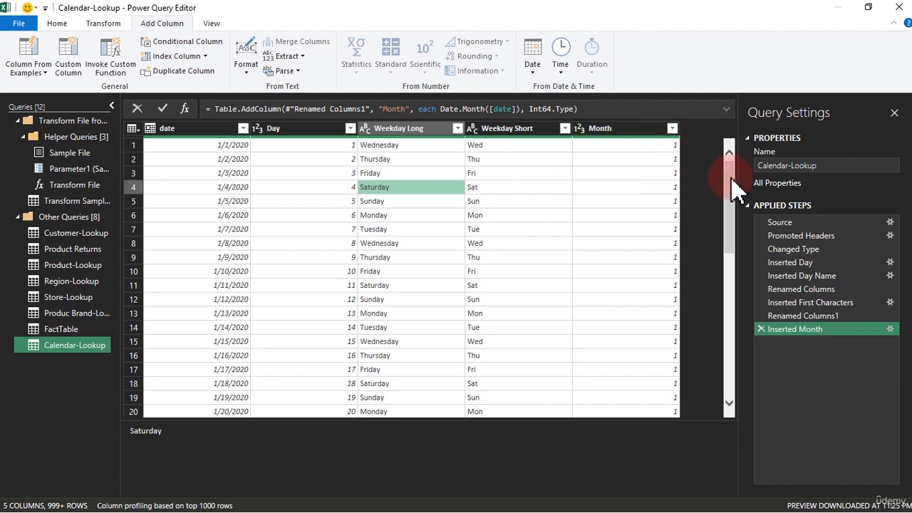
mouse_move(732, 178)
left_mouse_down()
mouse_move(741, 310)
mouse_move(729, 383)
mouse_move(720, 296)
mouse_move(734, 161)
left_mouse_up()
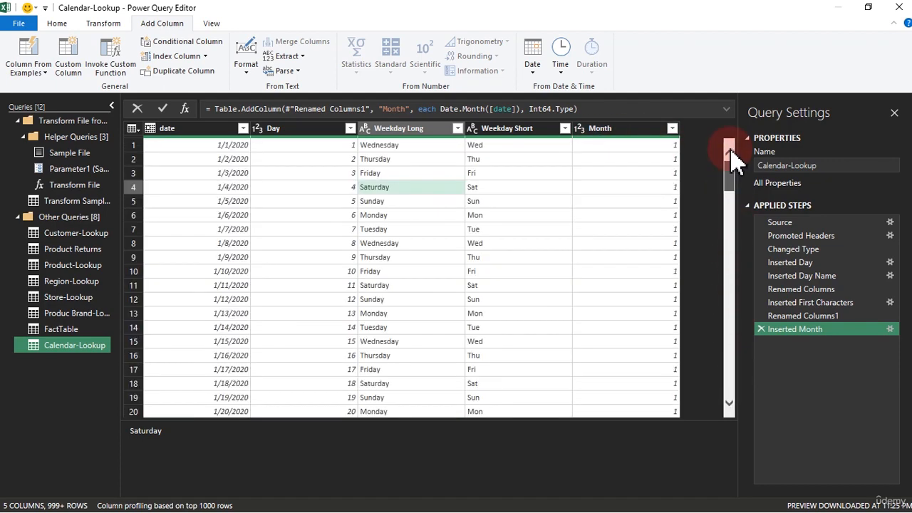
Step: Add a column with the name of the month extracted from the date column
left_click(170, 129)
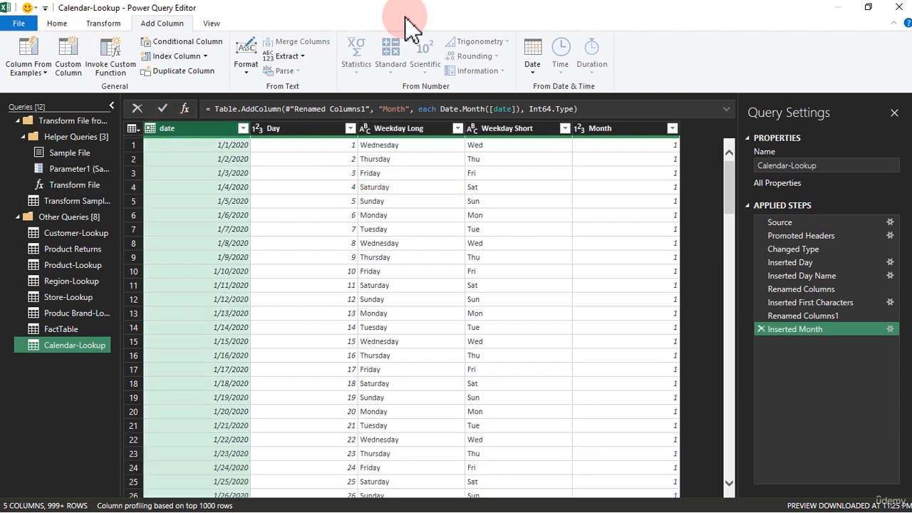
left_click(532, 53)
mouse_move(575, 150)
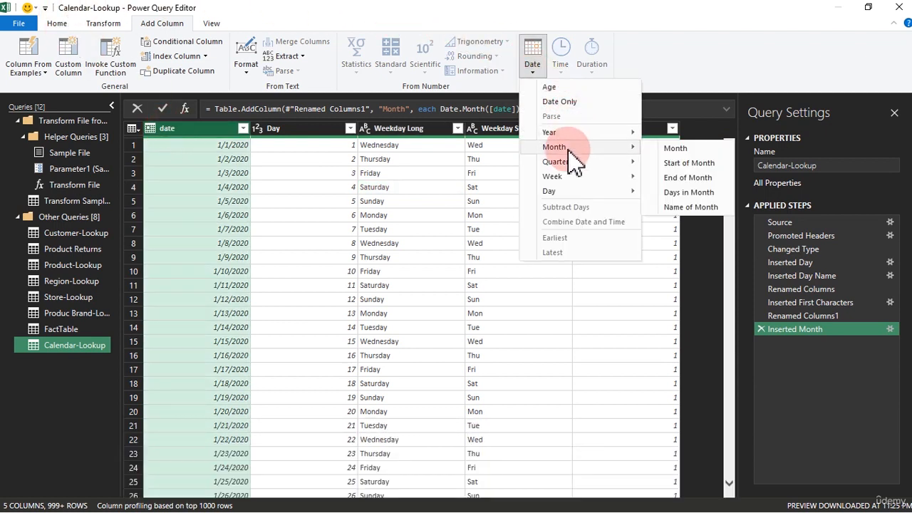
left_click(695, 208)
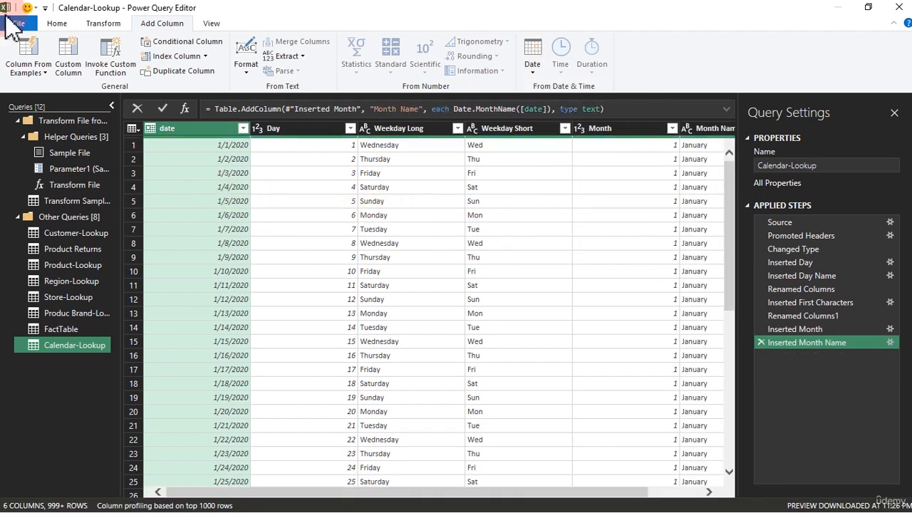
Step: Transform the Month Name column in place so it keeps only the first 3 characters
left_click_drag(613, 493, 717, 489)
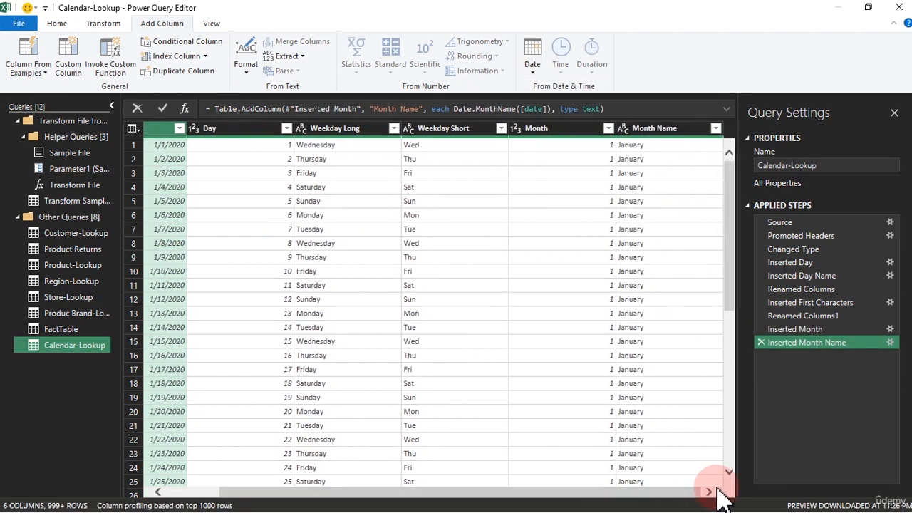
left_click(653, 131)
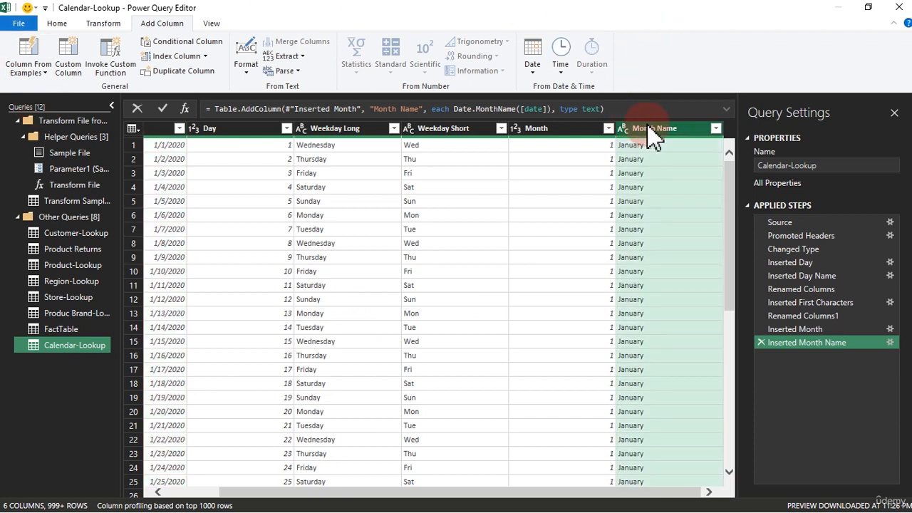
left_click(104, 24)
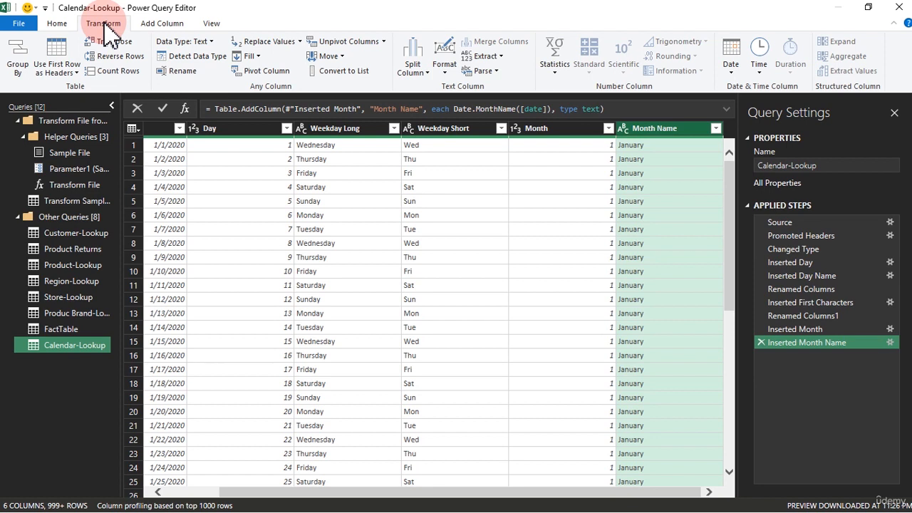
left_click(501, 56)
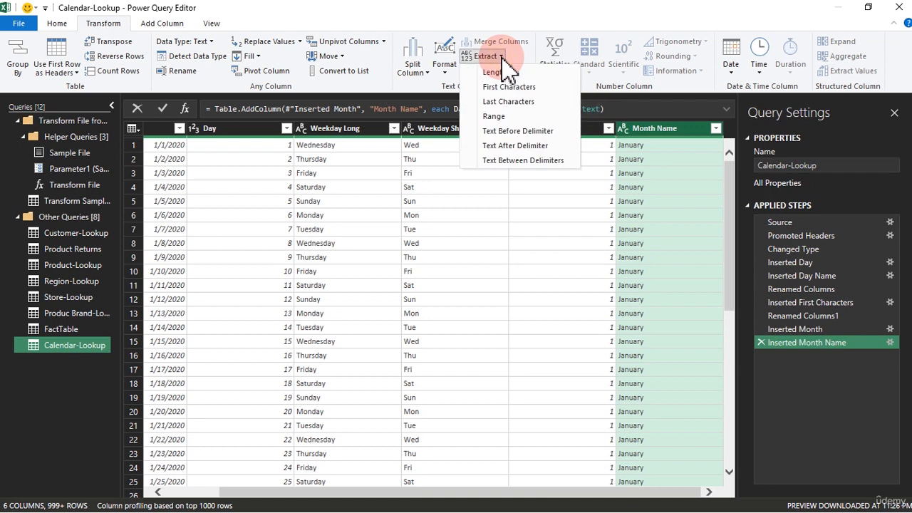
left_click(490, 87)
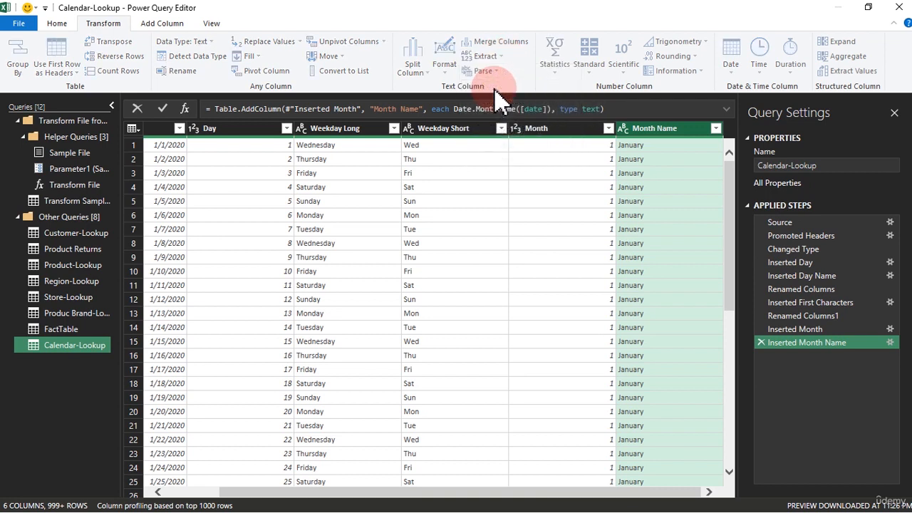
left_click(268, 281)
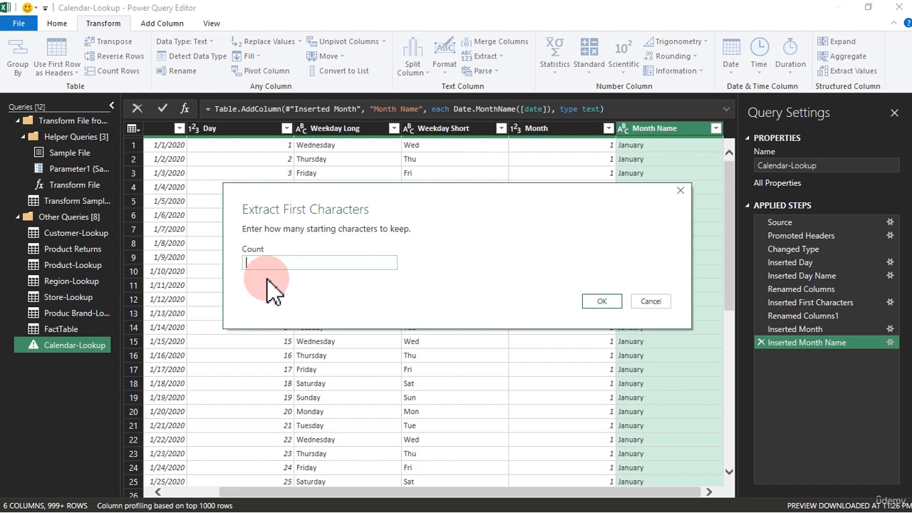
left_click(599, 302)
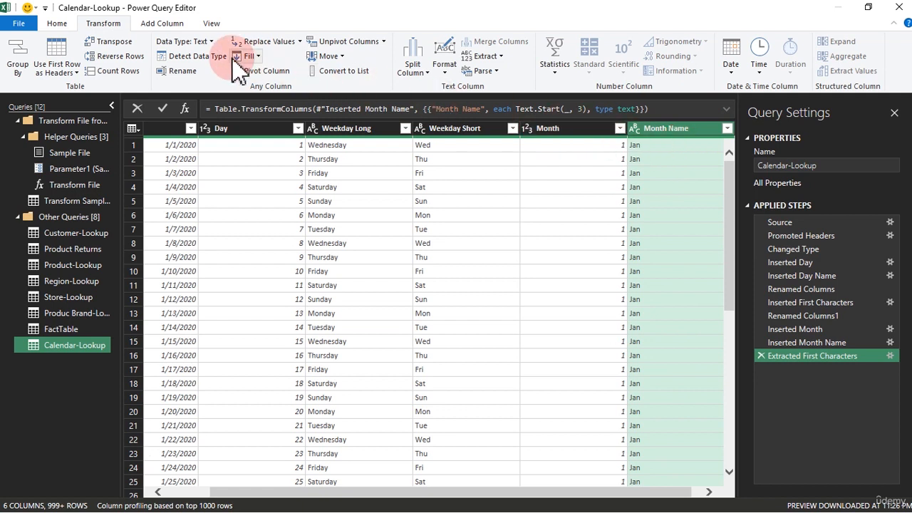
Step: Examine the complete list of distinct values in the Month Name column's filter without filtering
left_click(726, 128)
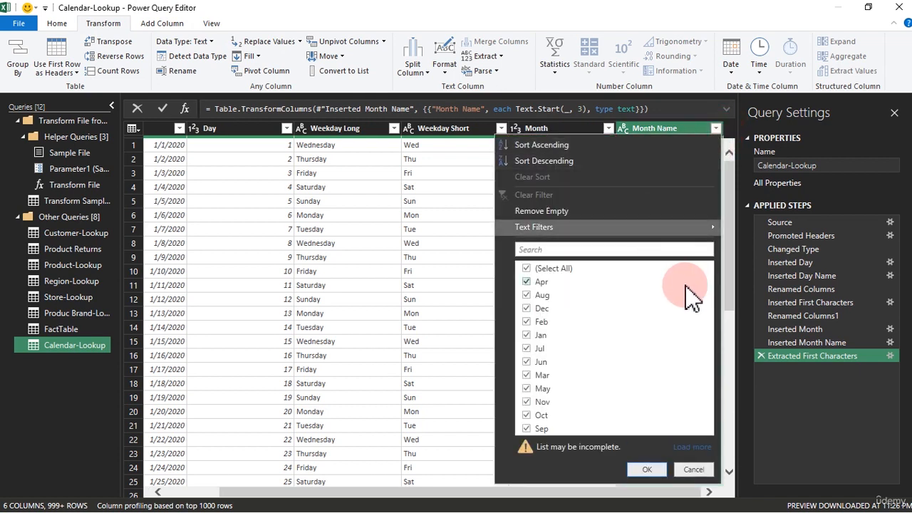
left_click(688, 447)
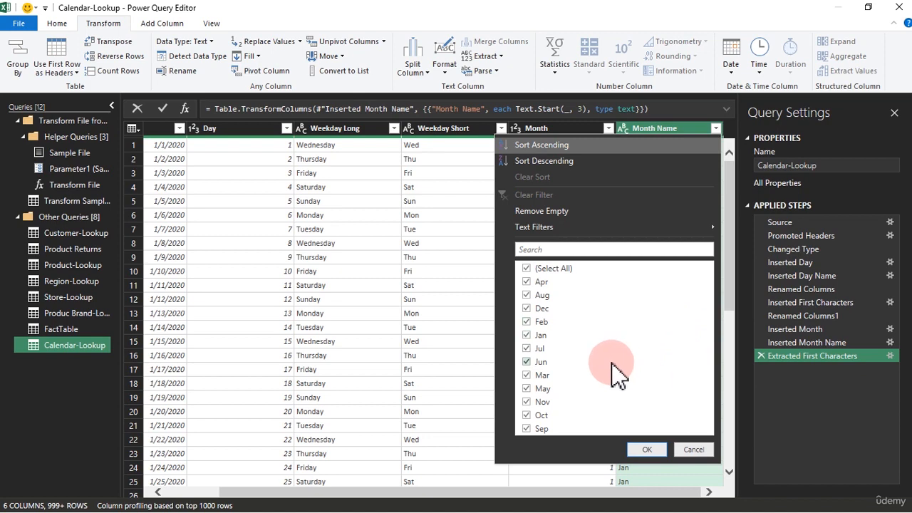
left_click(449, 205)
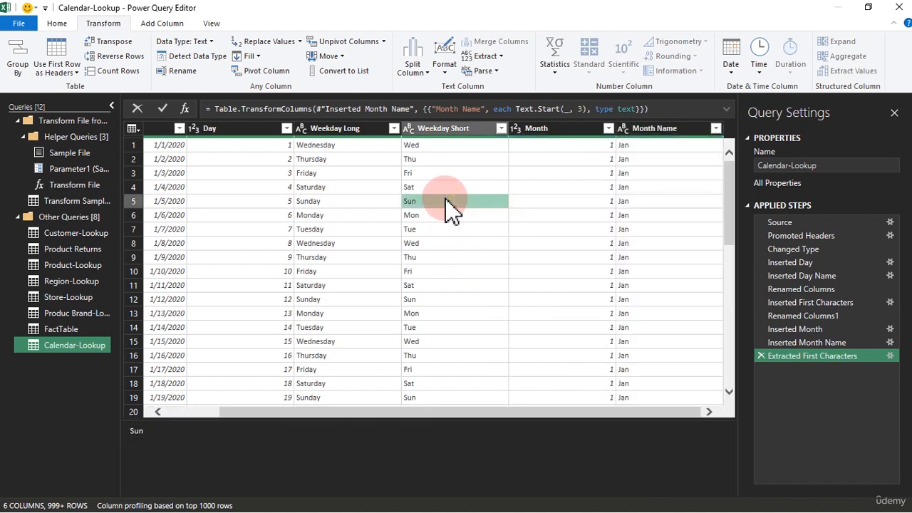
Step: Add a column with the day of the week number calculated from the date column
left_click(153, 129)
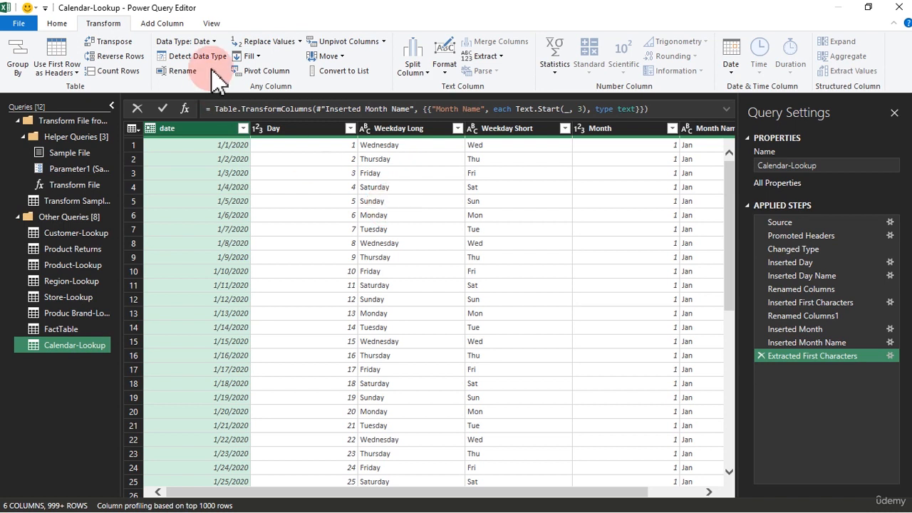
left_click(165, 26)
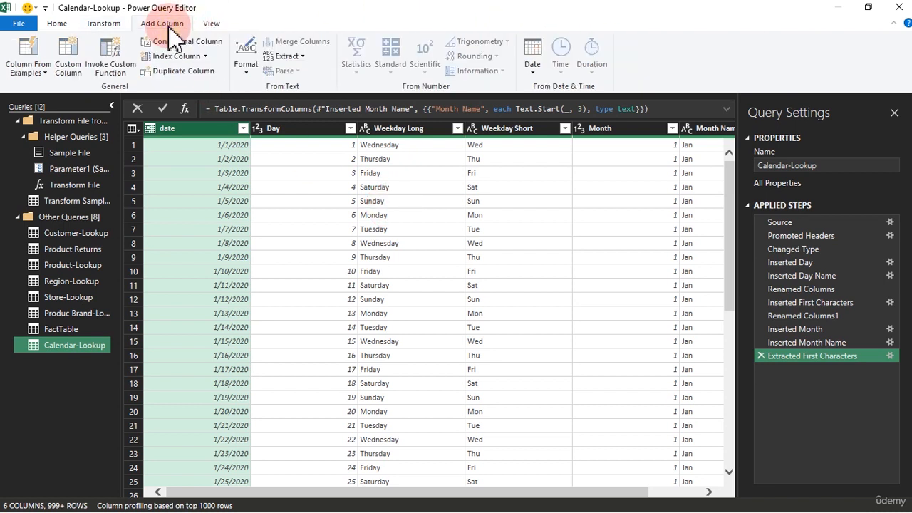
left_click(535, 63)
mouse_move(556, 179)
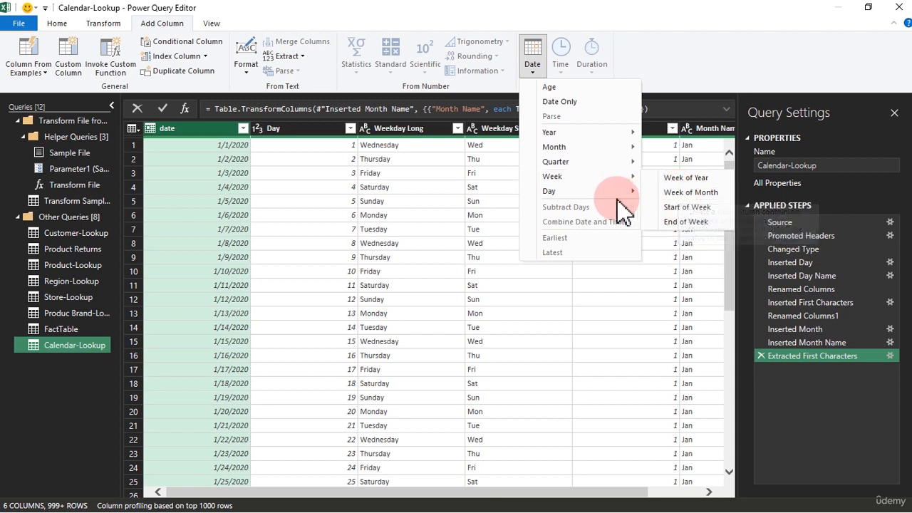
mouse_move(619, 196)
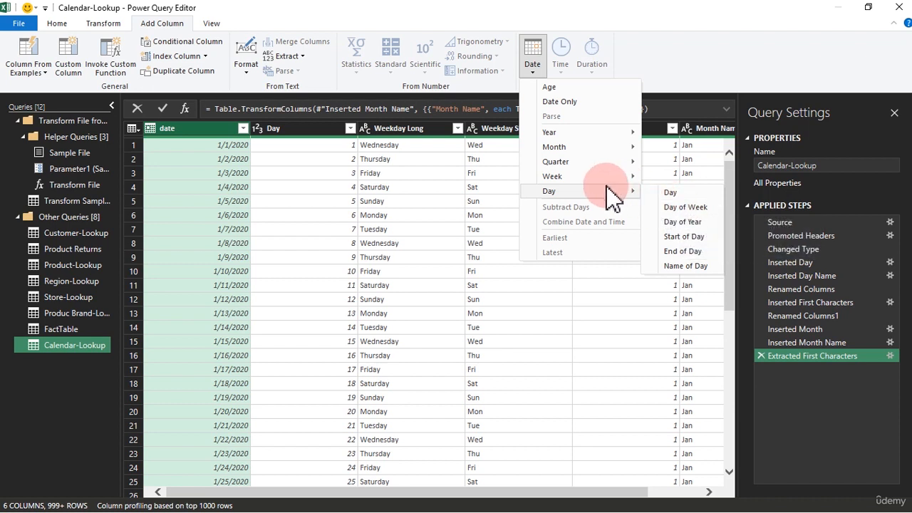
left_click(678, 207)
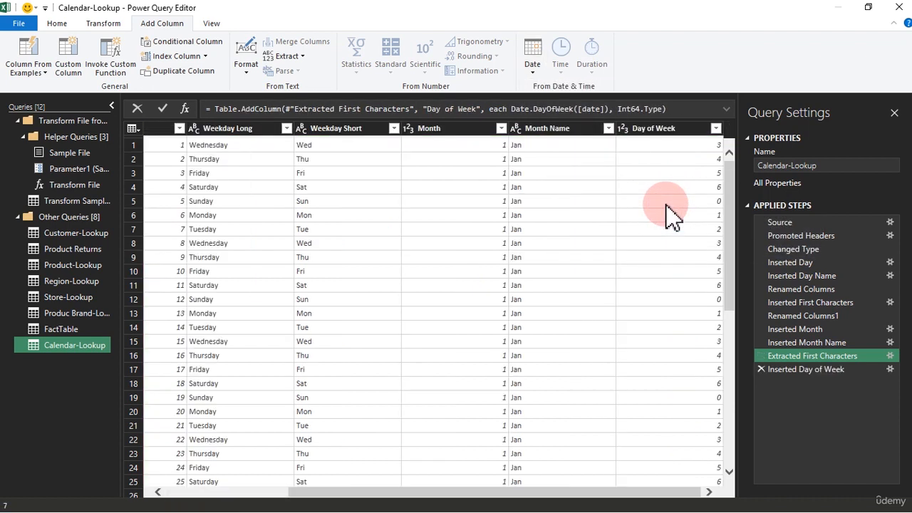
Step: Move the Day of Week column between Weekday Short and Month and compare its values with the weekday names
left_click_drag(688, 142, 420, 137)
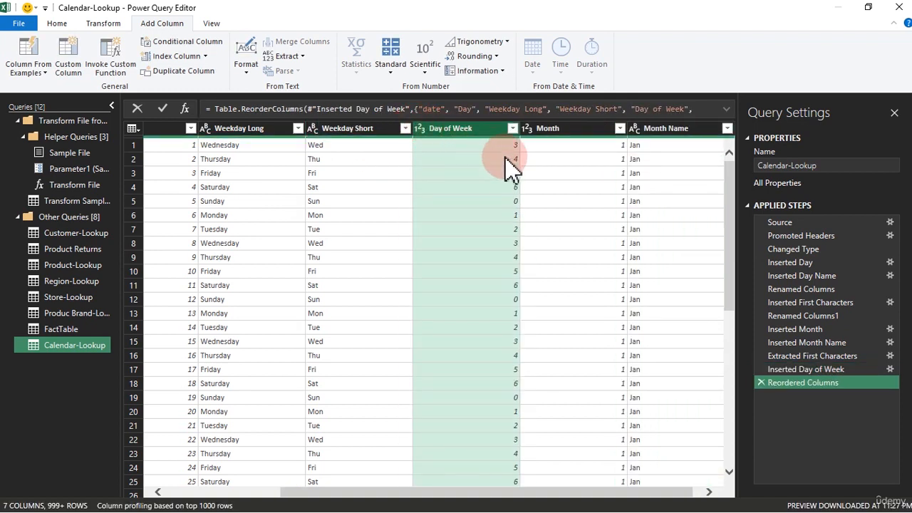
left_click(509, 187)
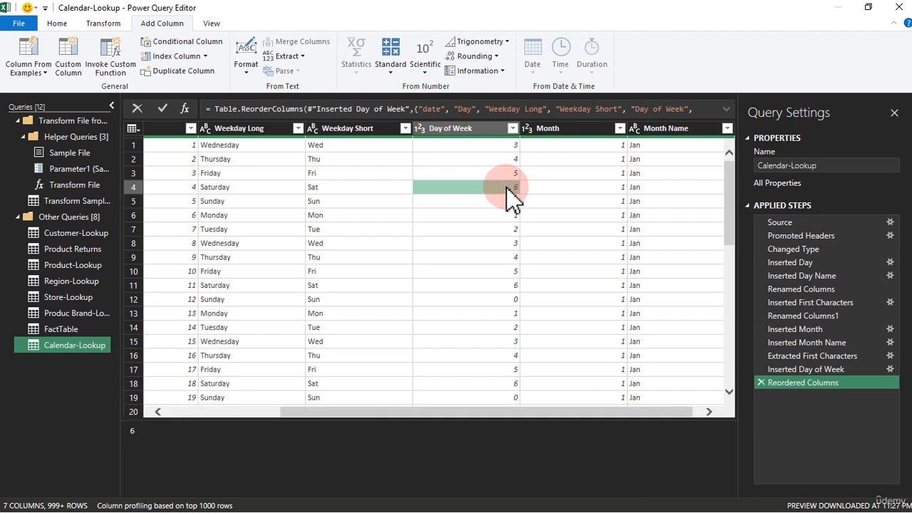
left_click(332, 187)
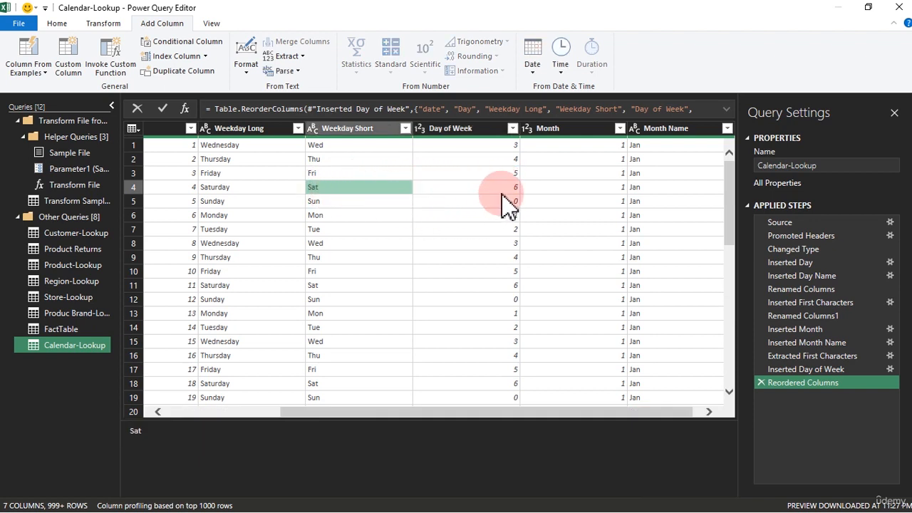
Step: Compare the Day of Week numbers of the first Saturday and Sunday rows with their short weekday names
left_click(503, 189)
left_click(334, 202)
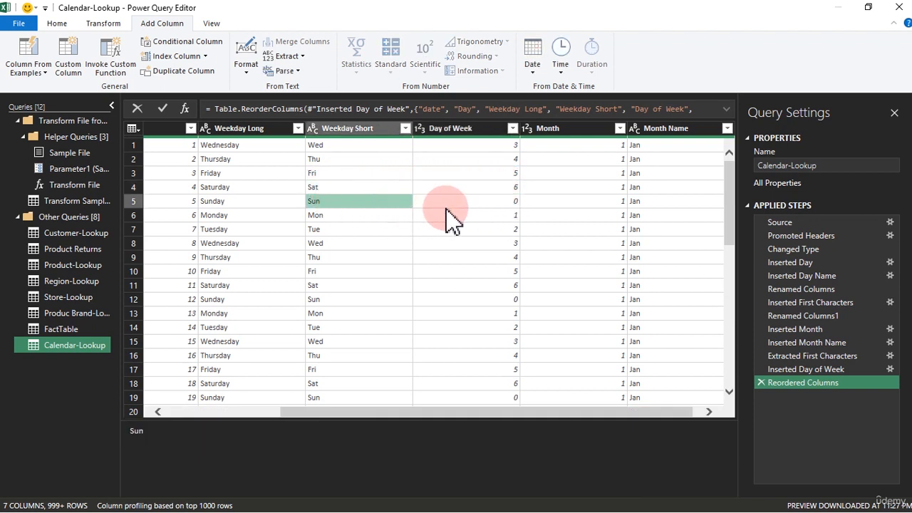
left_click(496, 202)
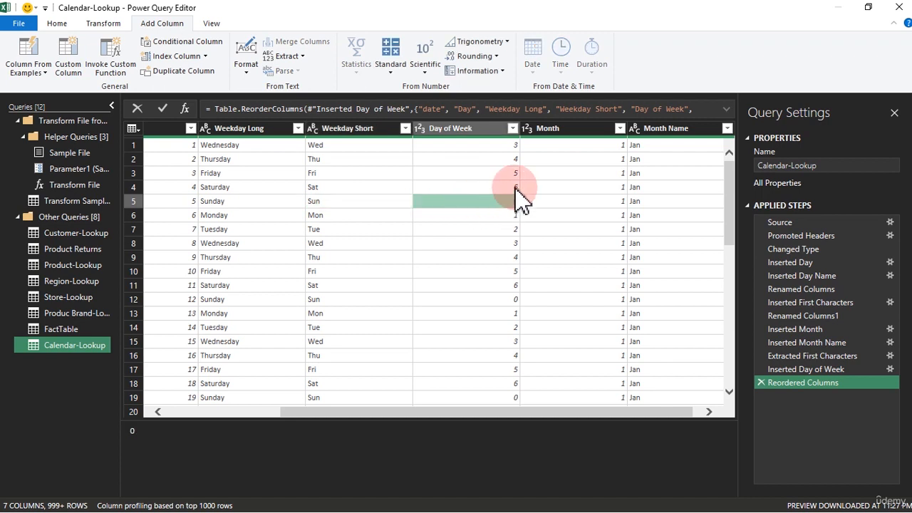
left_click(516, 189)
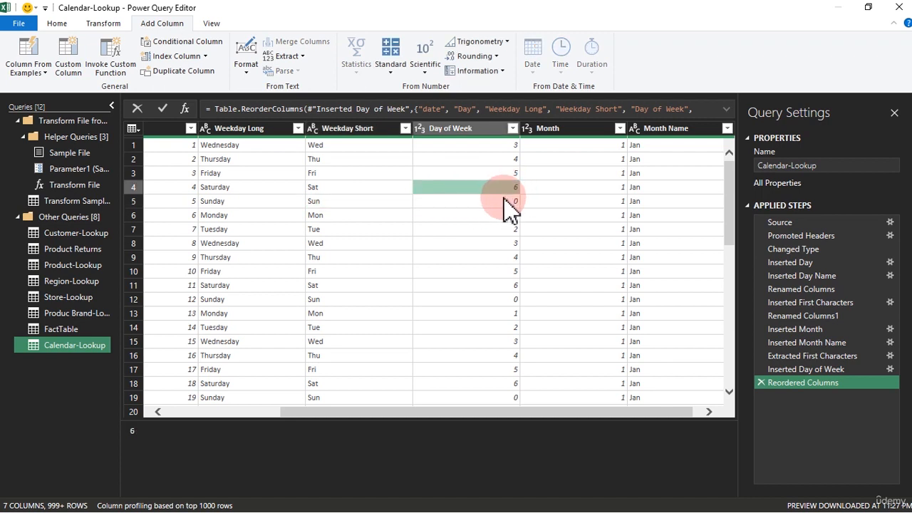
left_click(505, 201)
left_click(506, 188)
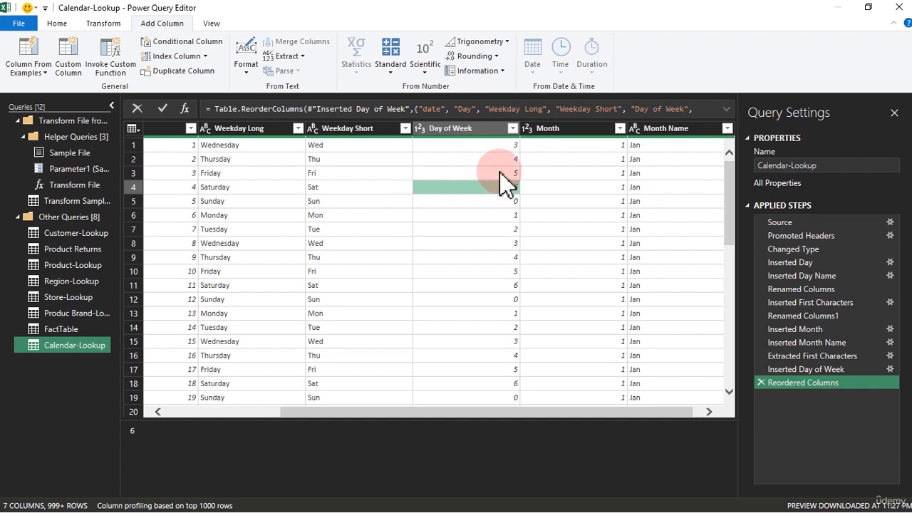
Step: Start a new conditional column and name it Weekend, keeping the table's column headers visible behind the dialog
left_click(190, 44)
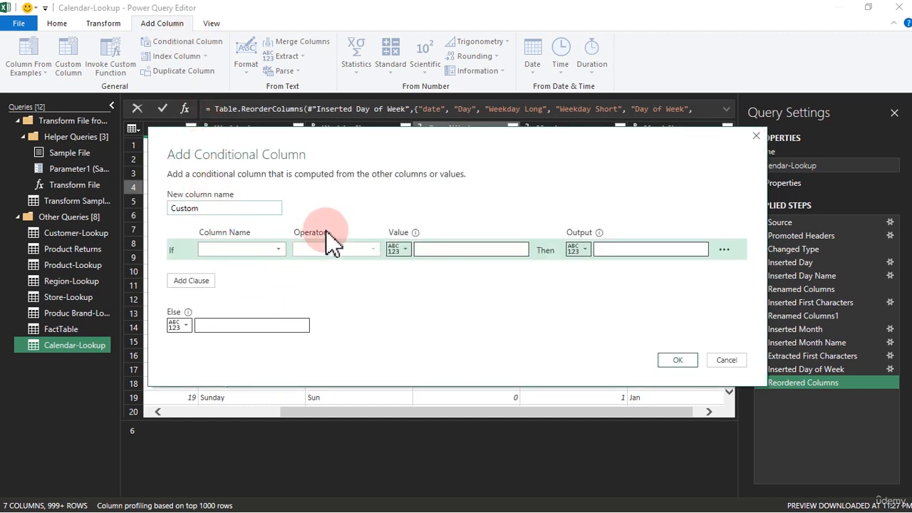
left_click_drag(361, 156, 364, 180)
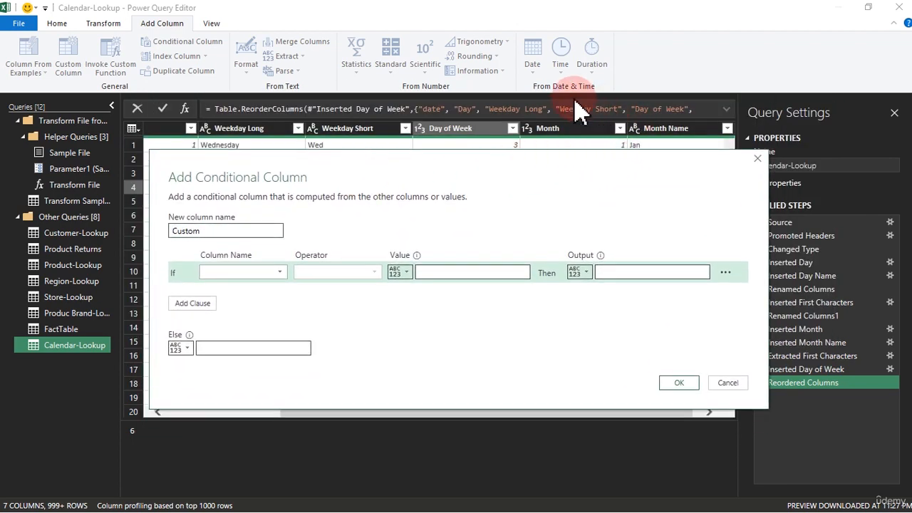
left_click_drag(462, 163, 463, 186)
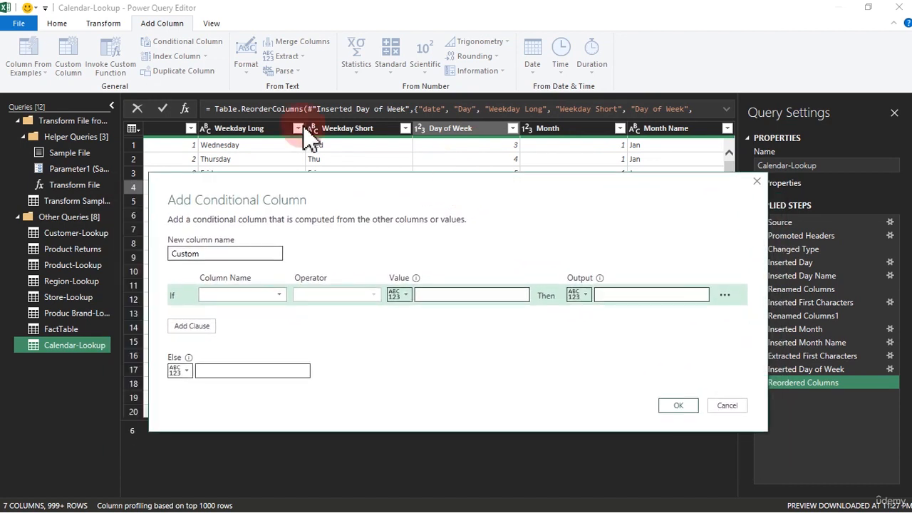
left_click_drag(228, 253, 163, 253)
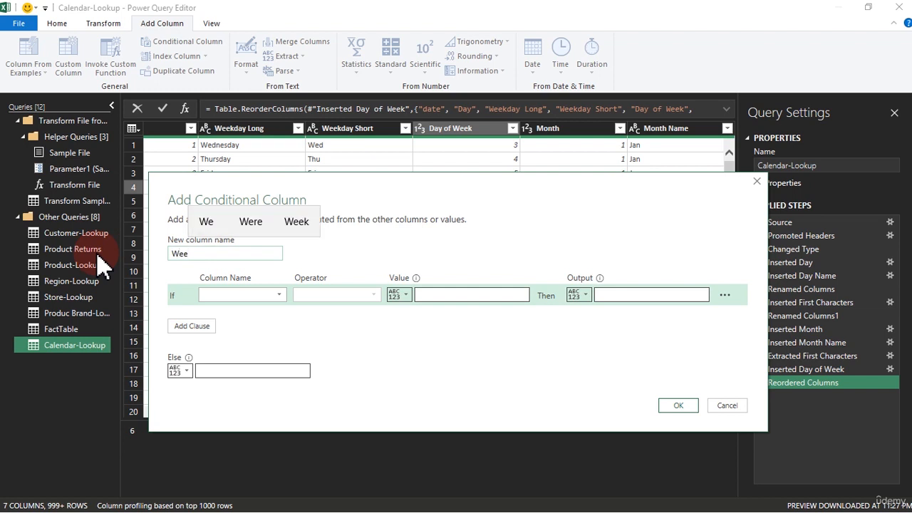
type("Weekend")
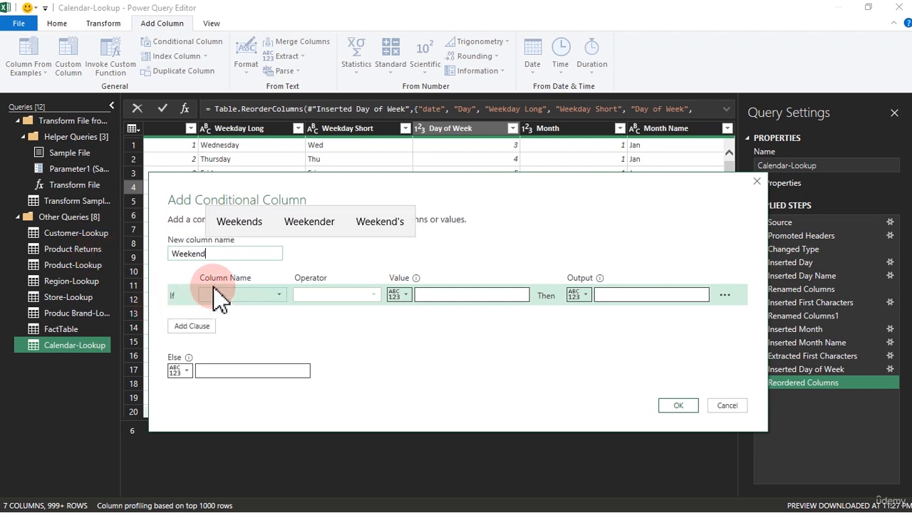
Step: Define the first condition so that Day of Week equals 0 outputs Weekend
left_click(223, 311)
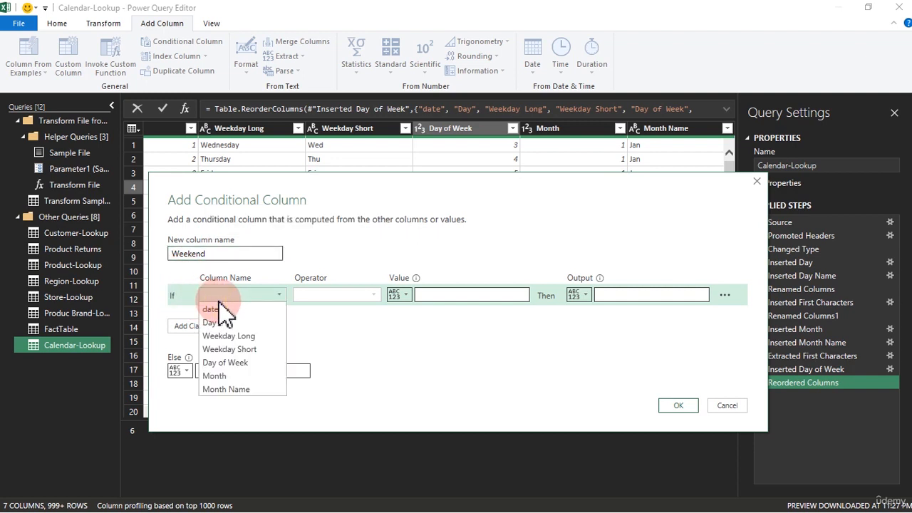
left_click(225, 363)
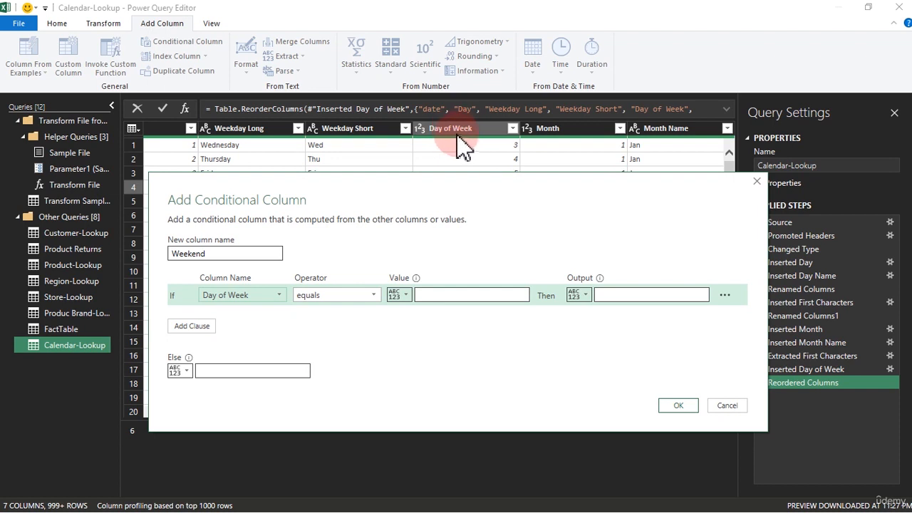
left_click(442, 298)
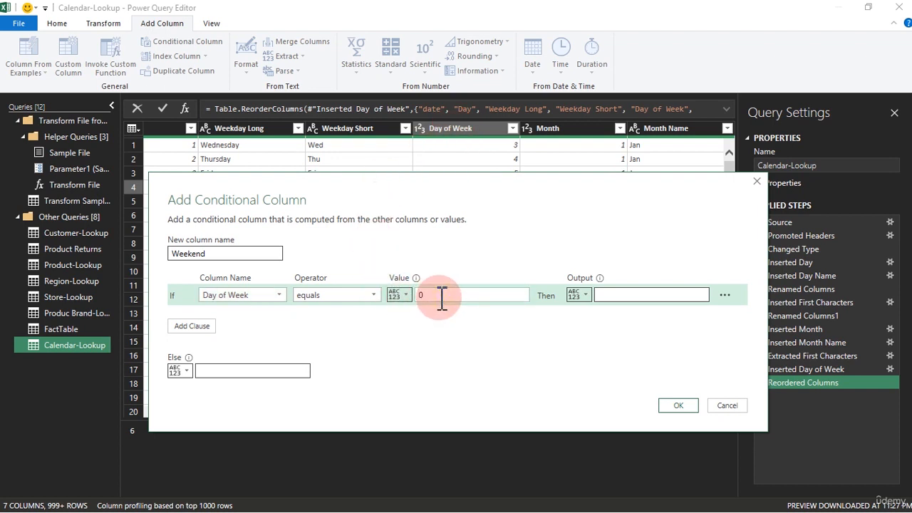
left_click_drag(483, 197, 489, 280)
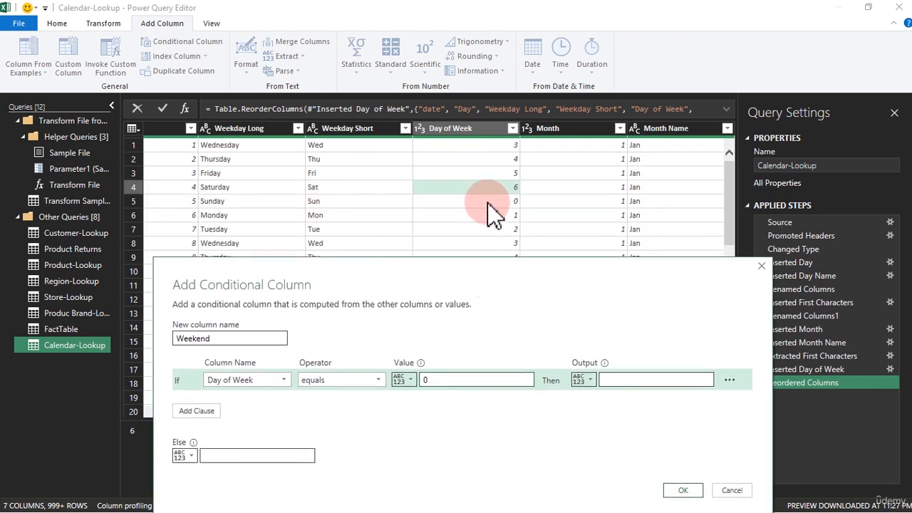
left_click(647, 379)
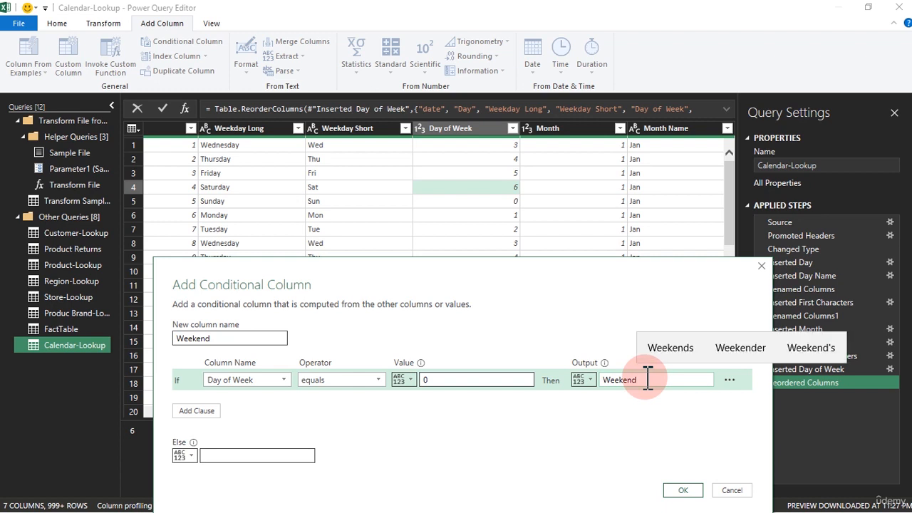
Step: Add an else-if clause so that Day of Week equals 6 also outputs Weekend
left_click(198, 411)
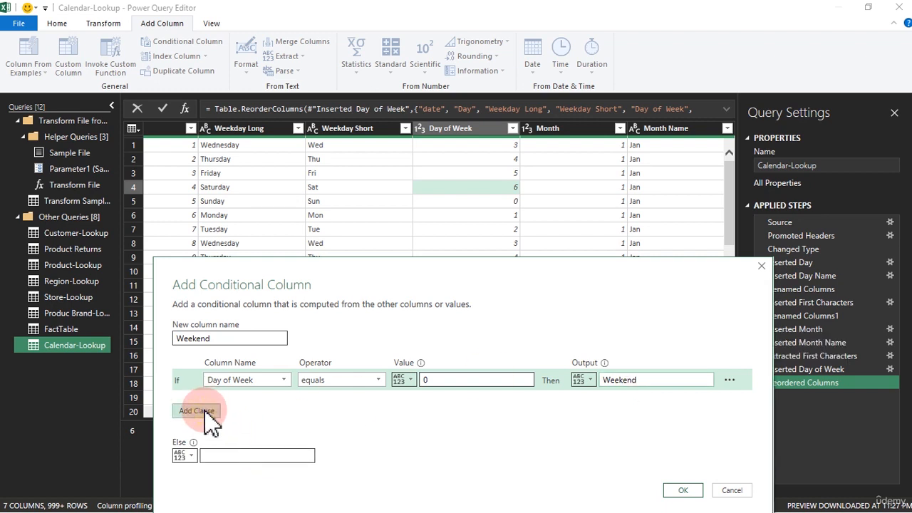
left_click(280, 402)
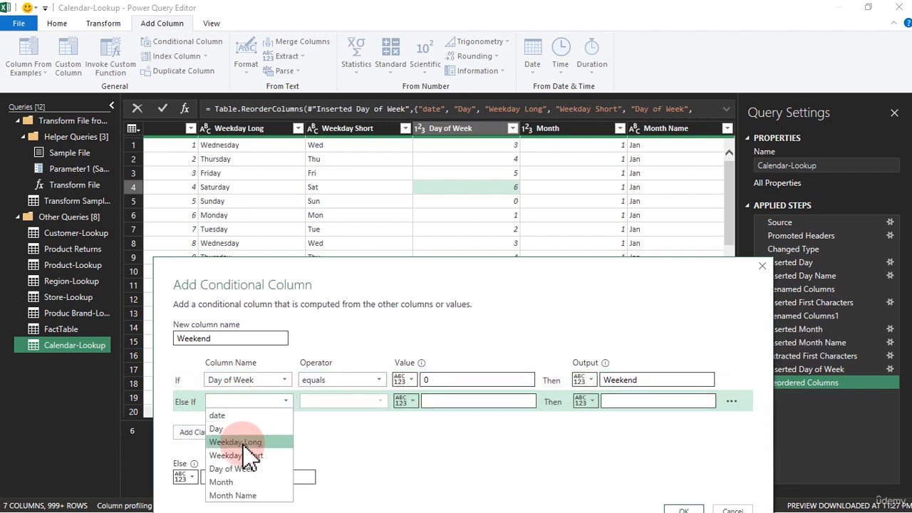
left_click(246, 470)
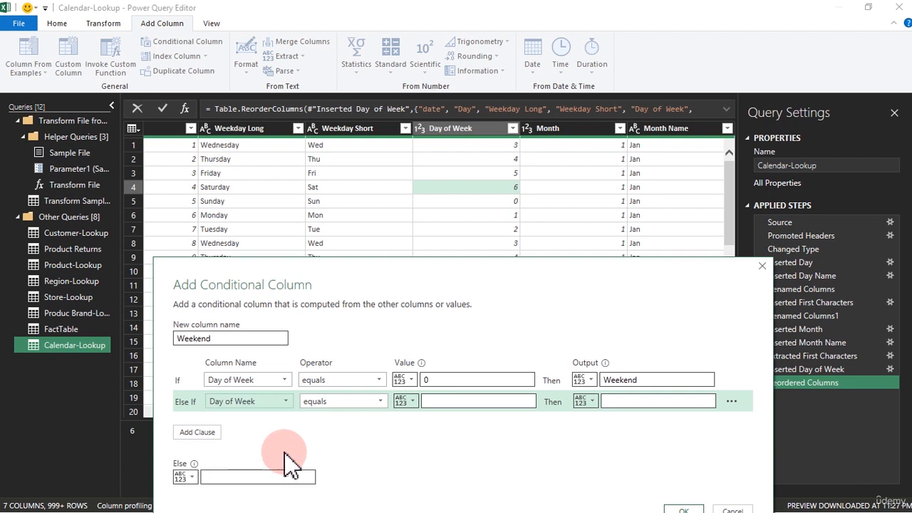
left_click(441, 402)
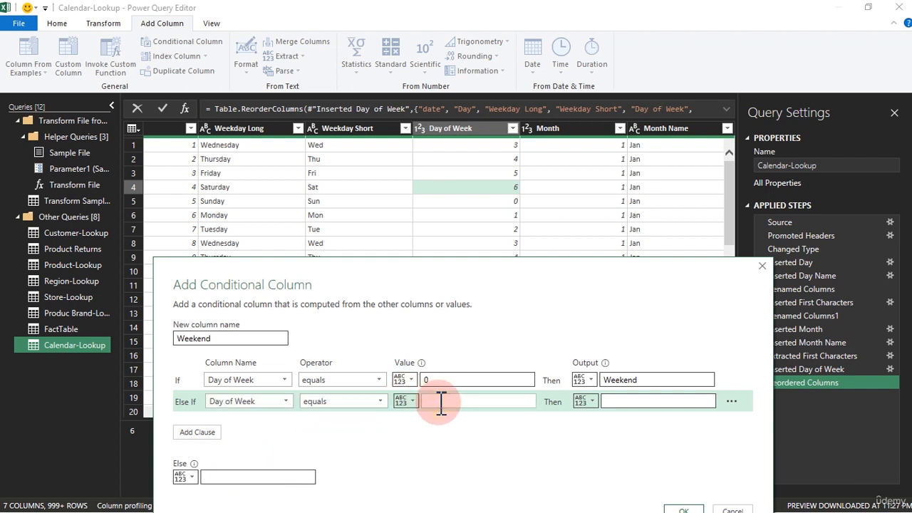
type("6")
left_click(627, 402)
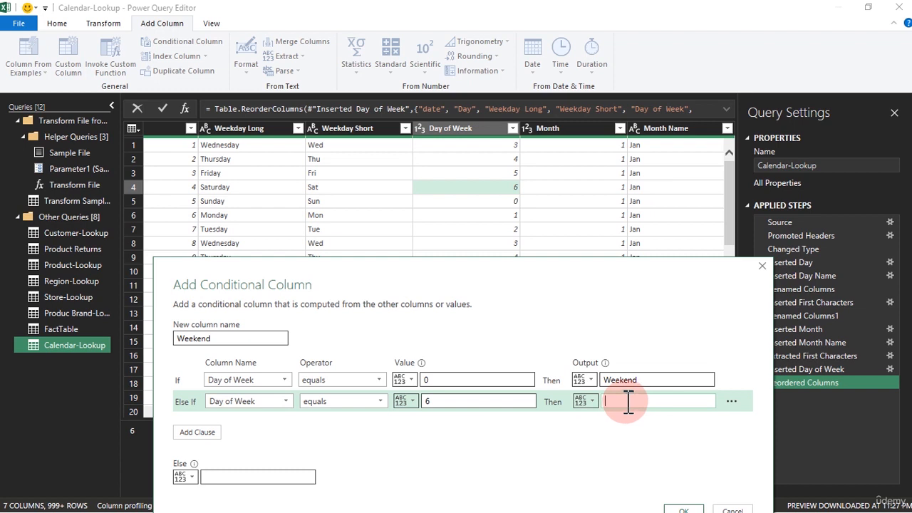
type("Weekend")
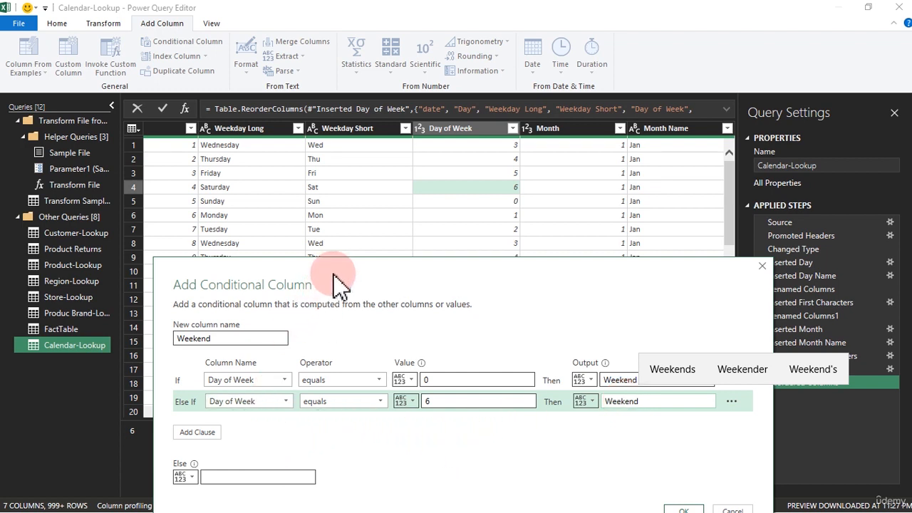
Step: Set the else output to Weekday and create the conditional column
left_click_drag(339, 282, 342, 194)
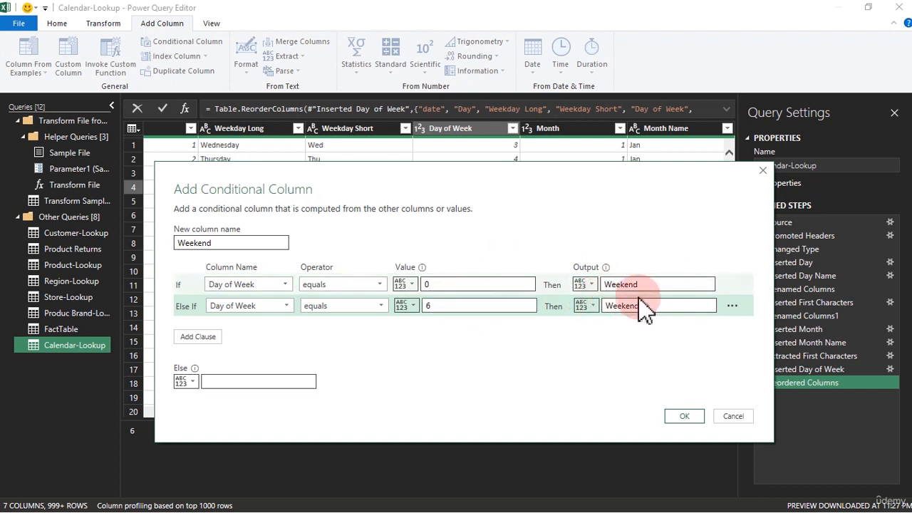
left_click(286, 379)
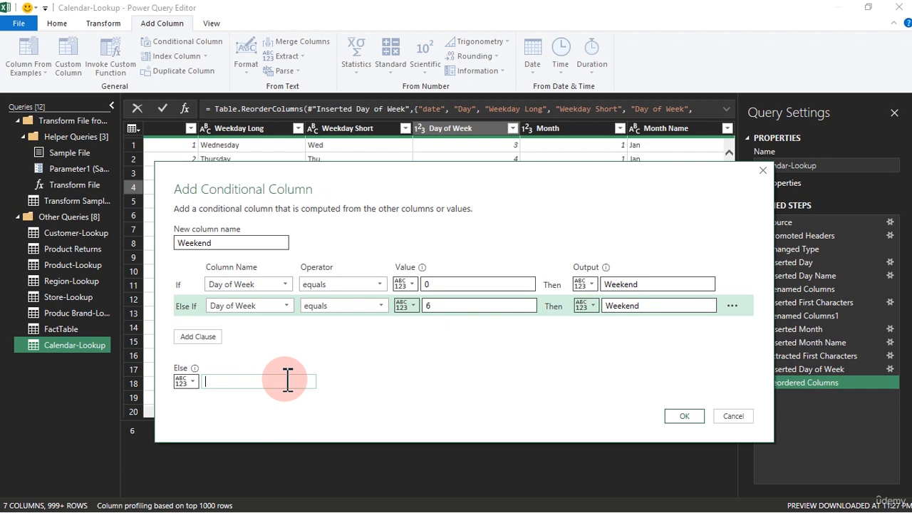
type("Weekda")
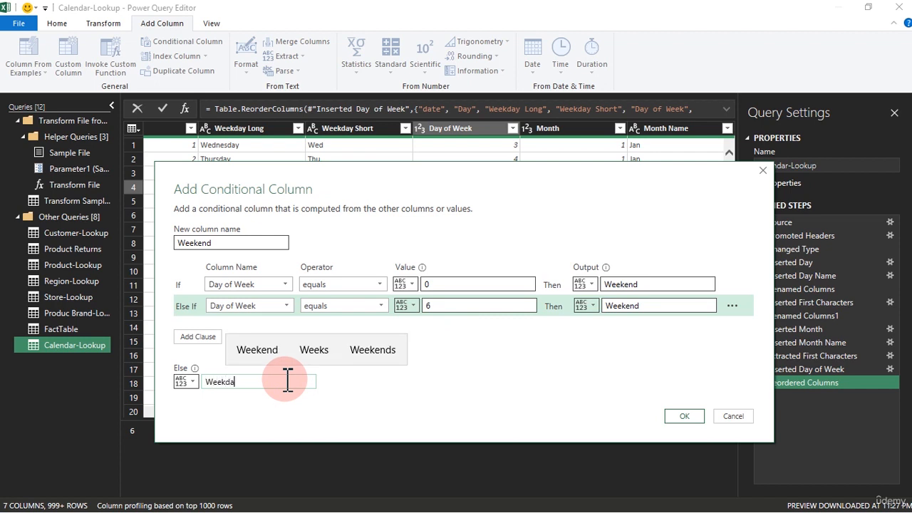
type("y")
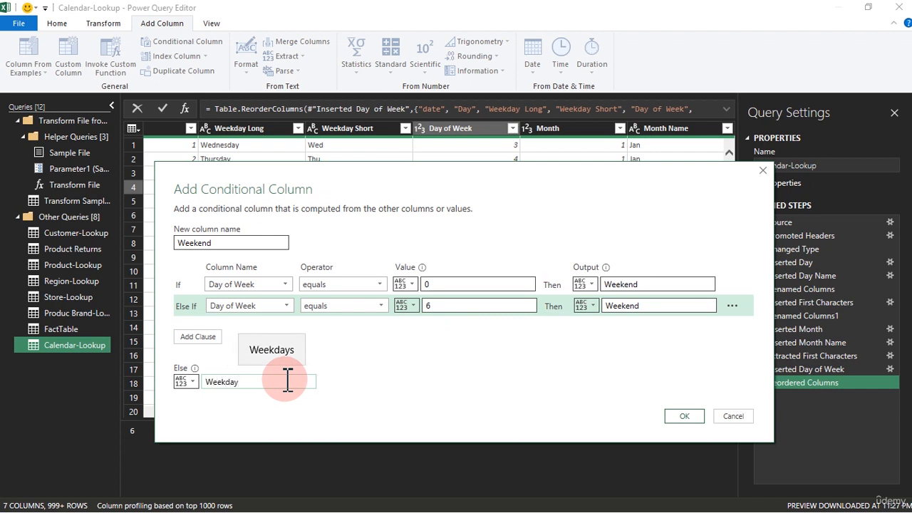
left_click(685, 416)
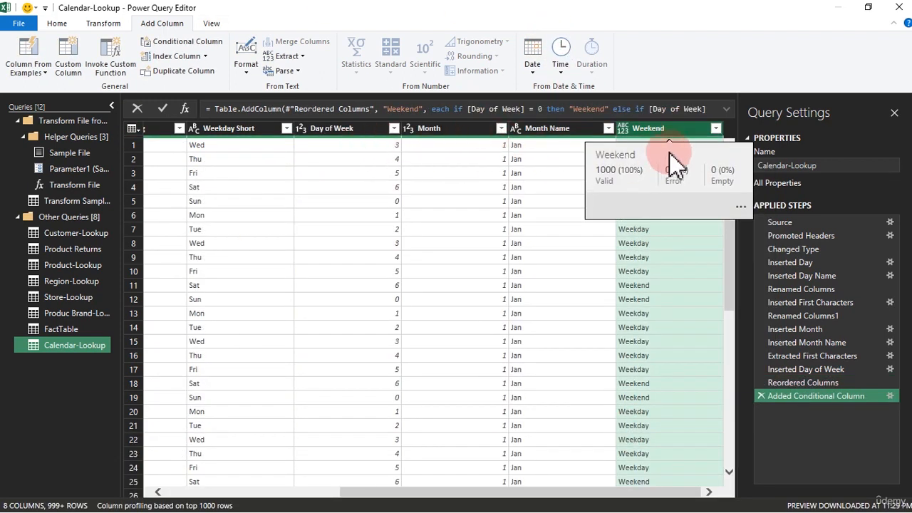
Step: Move the Weekend column between Day of Week and Month and set its data type to Text
left_click_drag(684, 132, 463, 152)
left_click(419, 128)
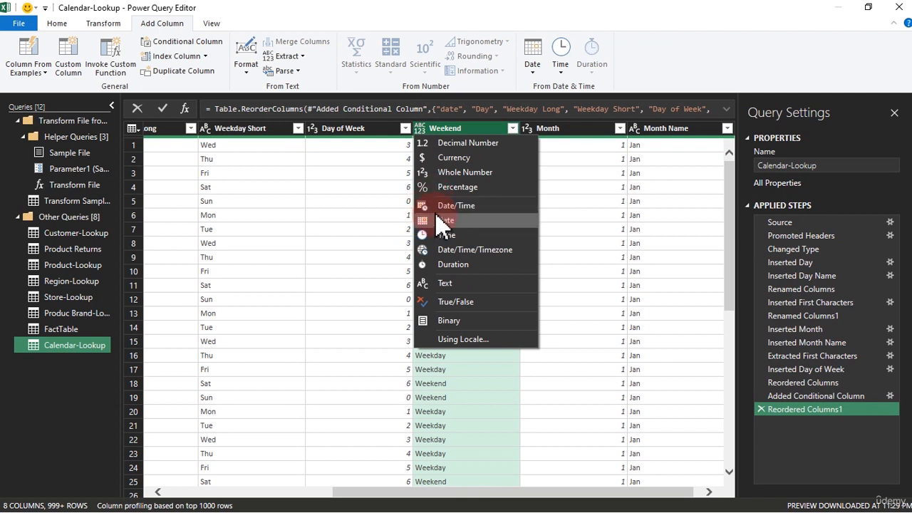
left_click(445, 285)
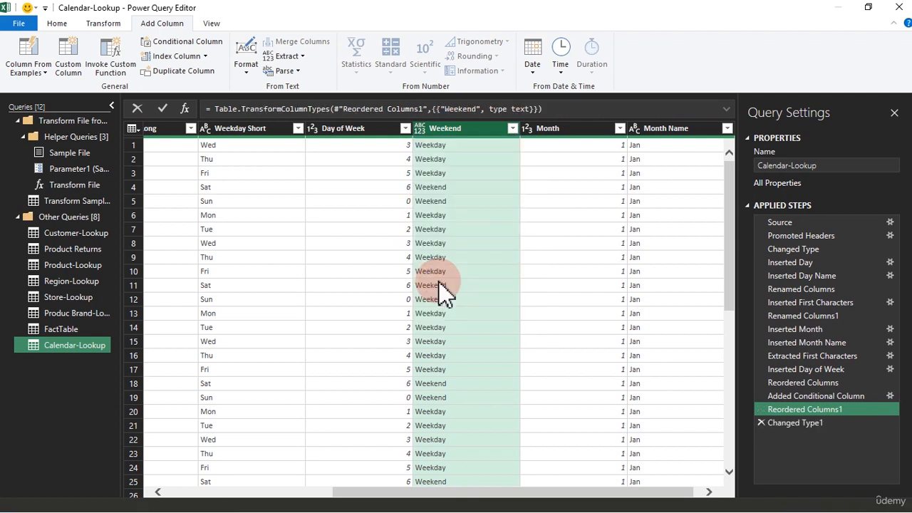
Step: Check the Weekend column's distinct values without filtering, and compare its Saturday and Sunday rows with the Day of Week numbers
left_click(512, 128)
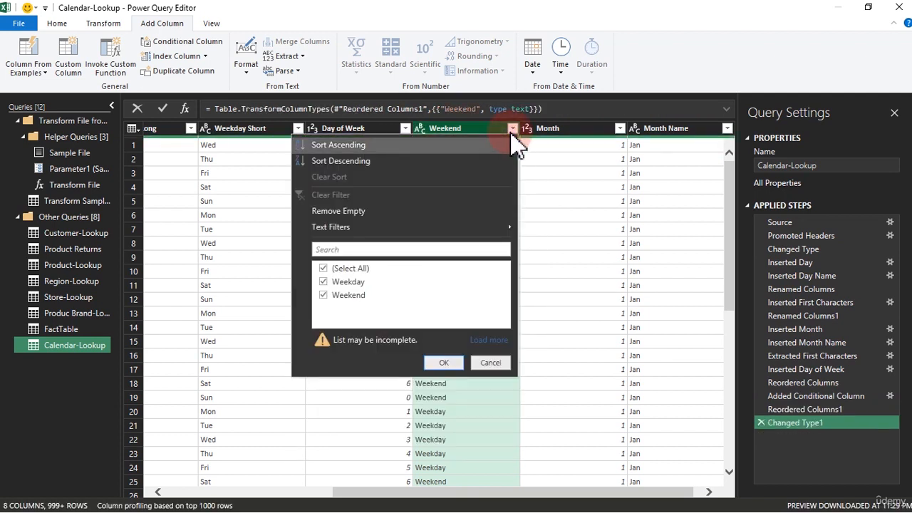
left_click(495, 364)
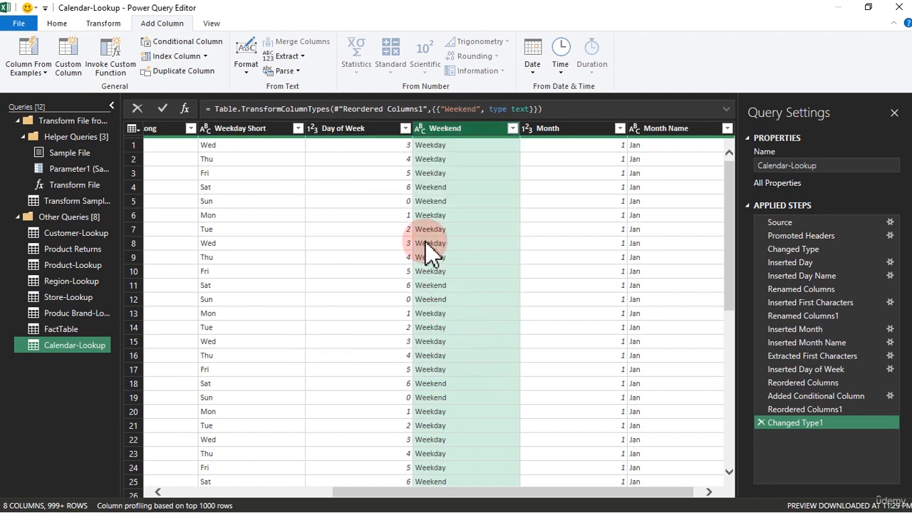
left_click(406, 202)
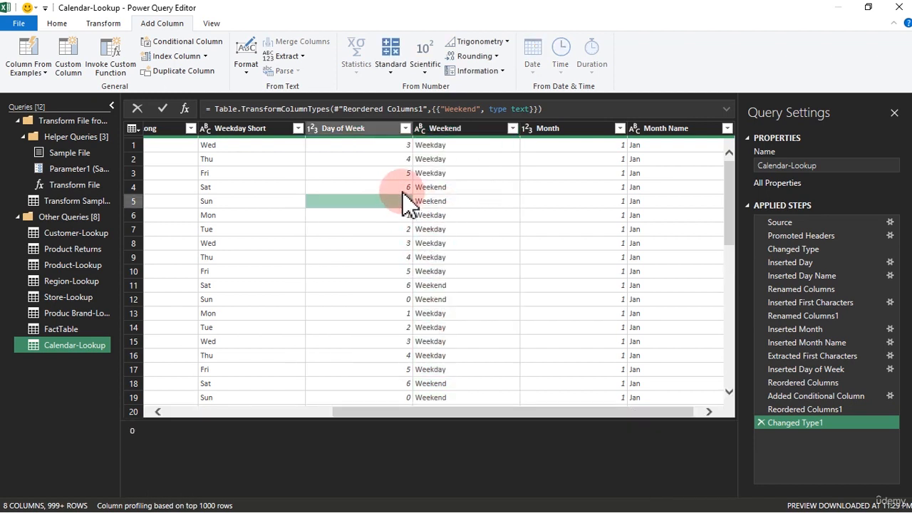
left_click(404, 189)
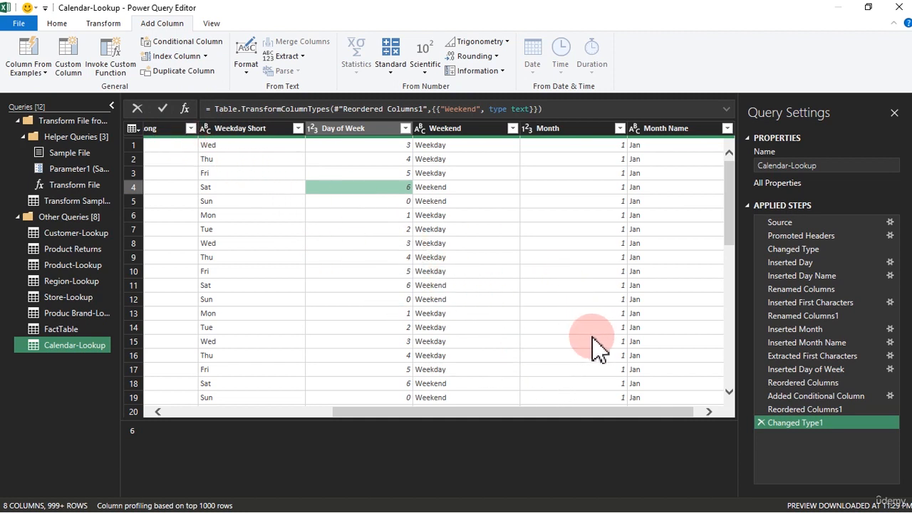
Step: Add a Year column derived from the date column
left_click_drag(582, 415, 635, 406)
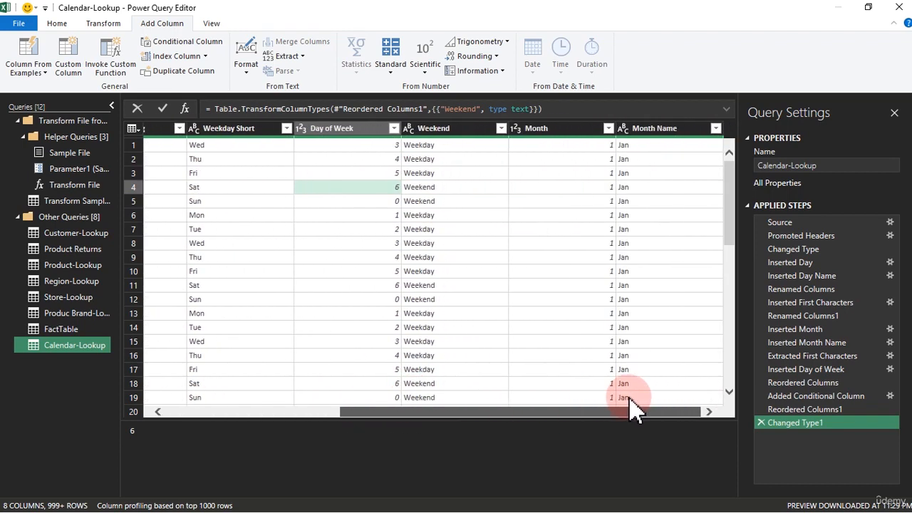
left_click_drag(414, 402, 295, 372)
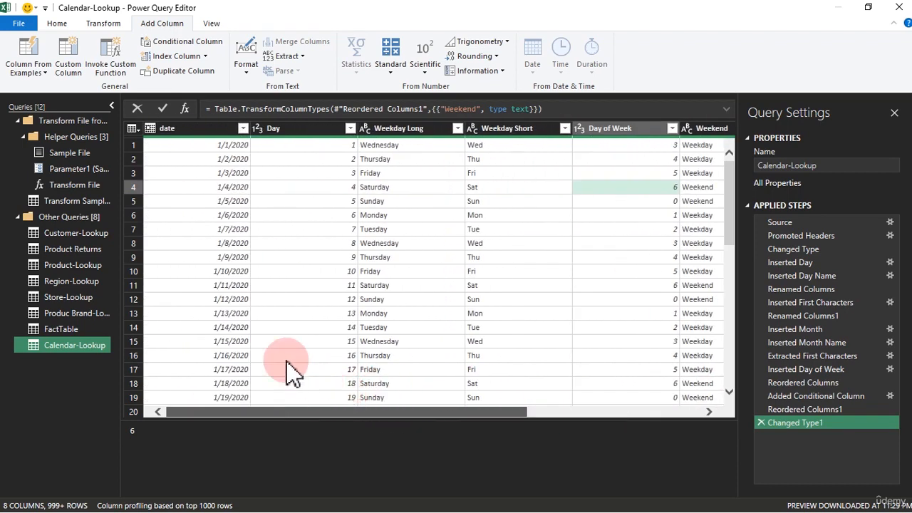
left_click(196, 130)
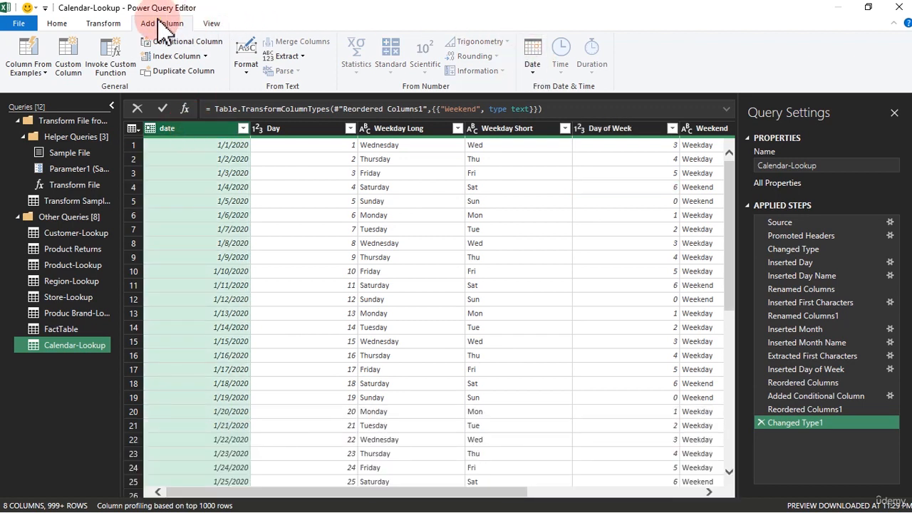
left_click(532, 53)
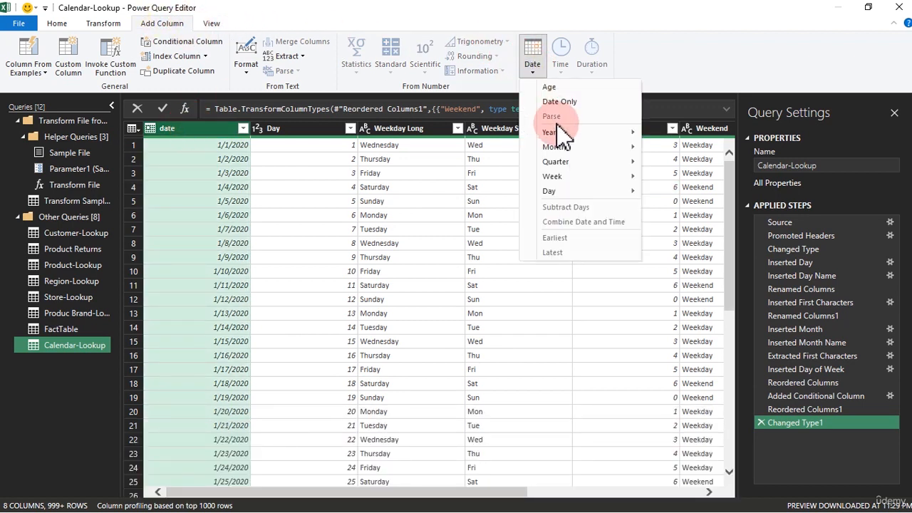
mouse_move(556, 132)
left_click(686, 133)
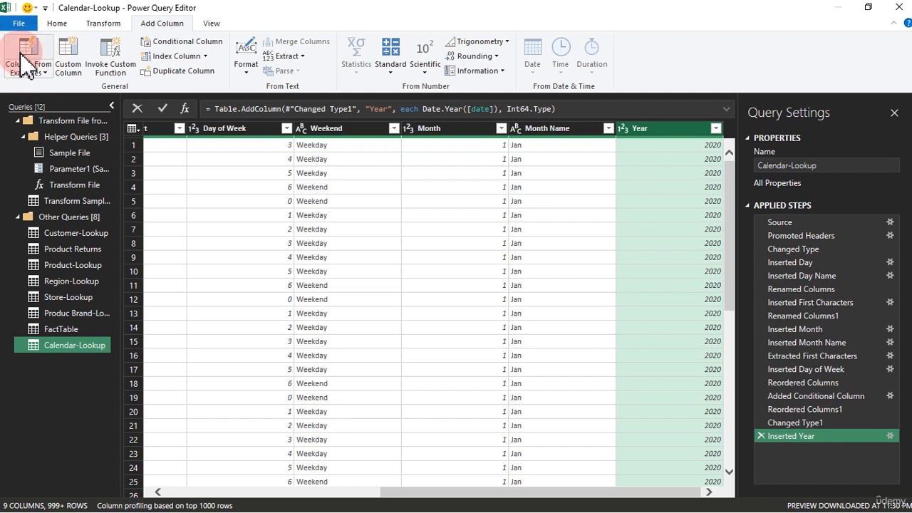
Step: Add a column merging Month Name and Year with a custom hyphen separator, keeping the name Merged
left_click(567, 130)
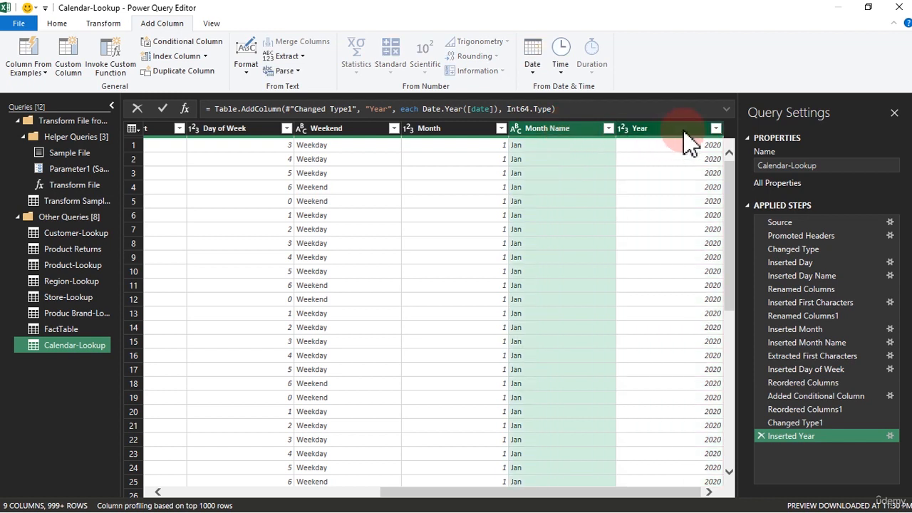
left_click(645, 130, "ctrl")
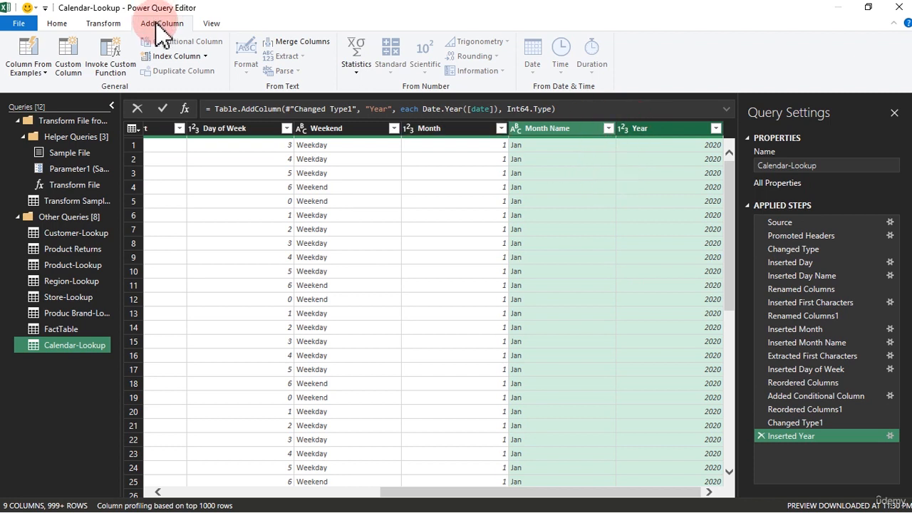
left_click(305, 57)
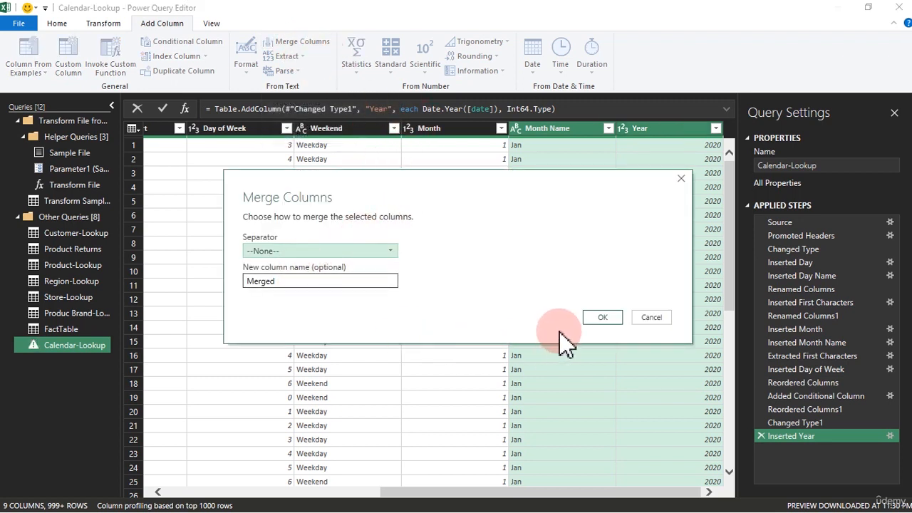
left_click(365, 257)
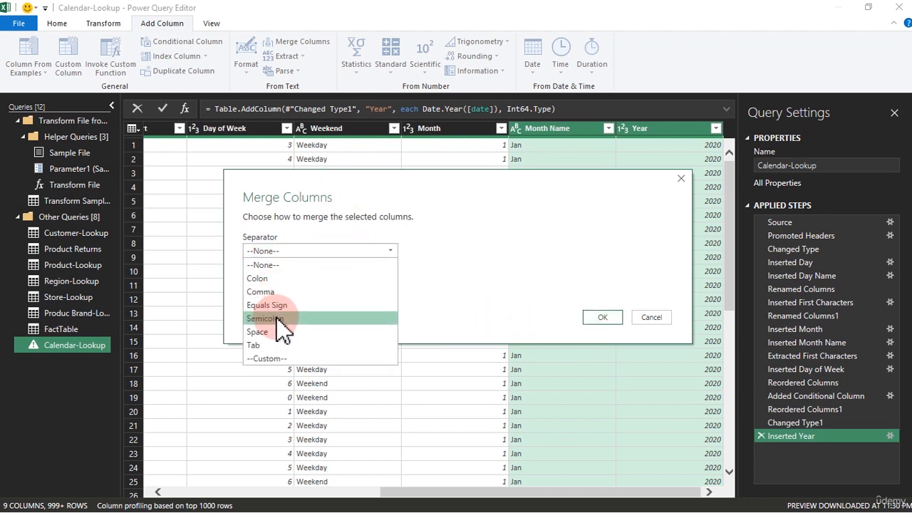
left_click(266, 333)
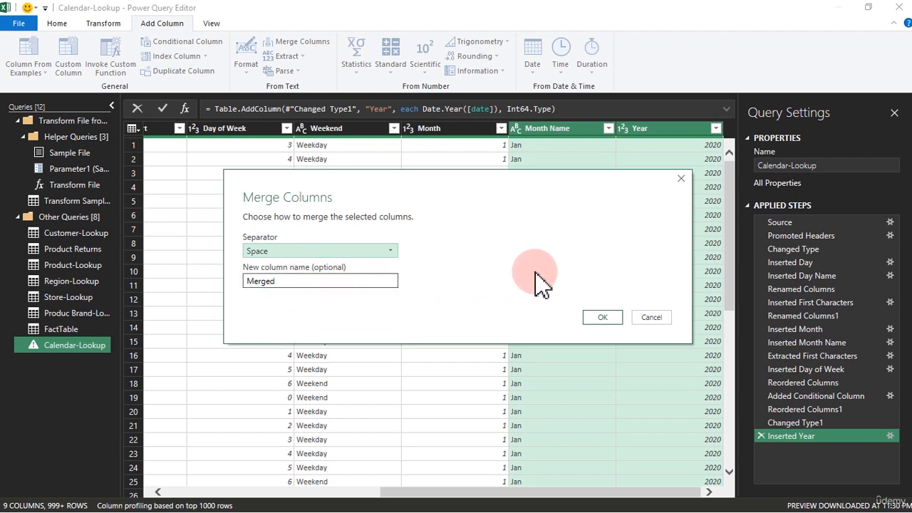
left_click(374, 251)
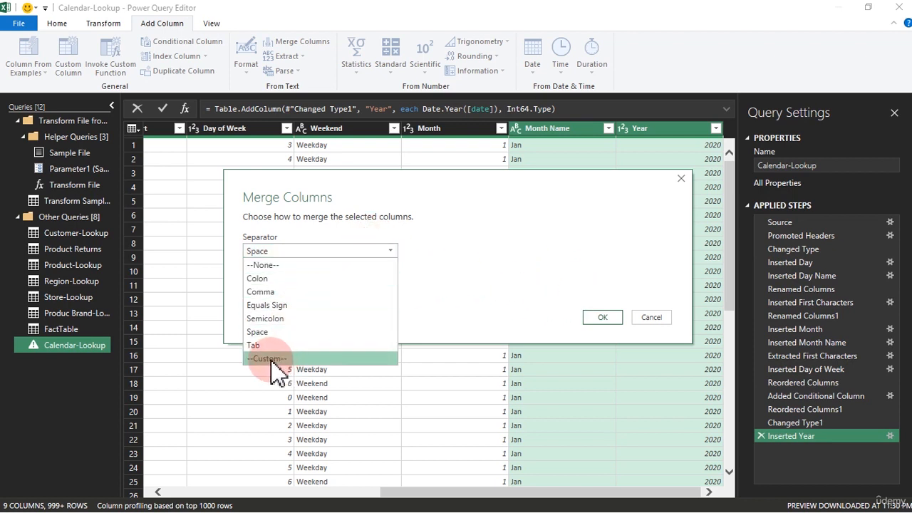
left_click(275, 358)
left_click(282, 268)
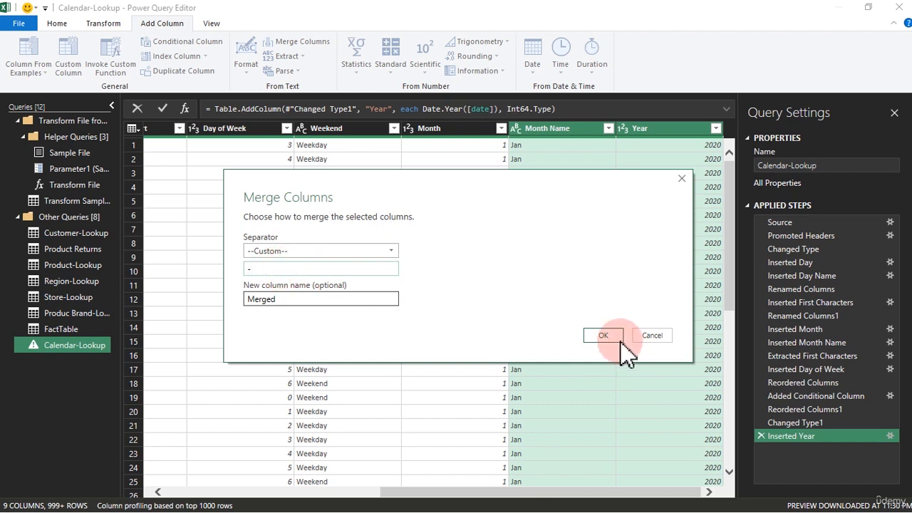
left_click(602, 336)
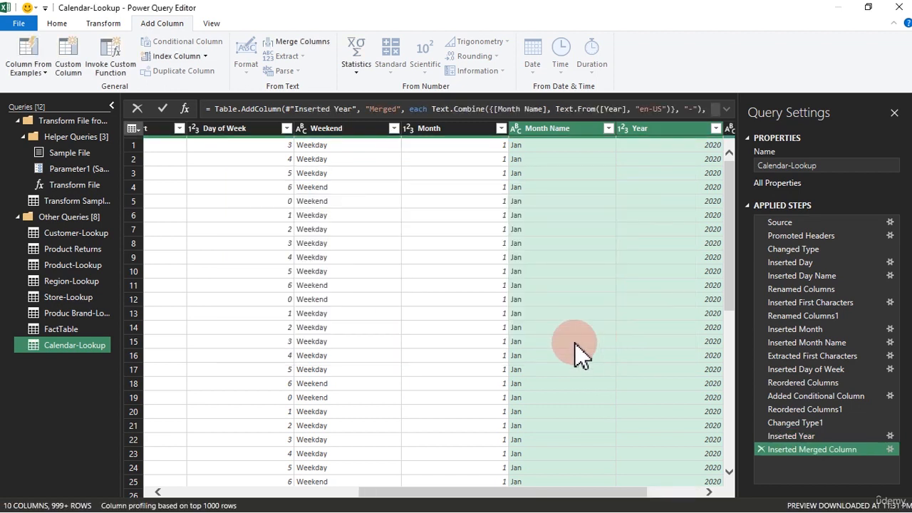
Step: Review the full list of distinct values in the hyphenated Merged column without filtering, and delete its applied step
left_click_drag(564, 490, 642, 476)
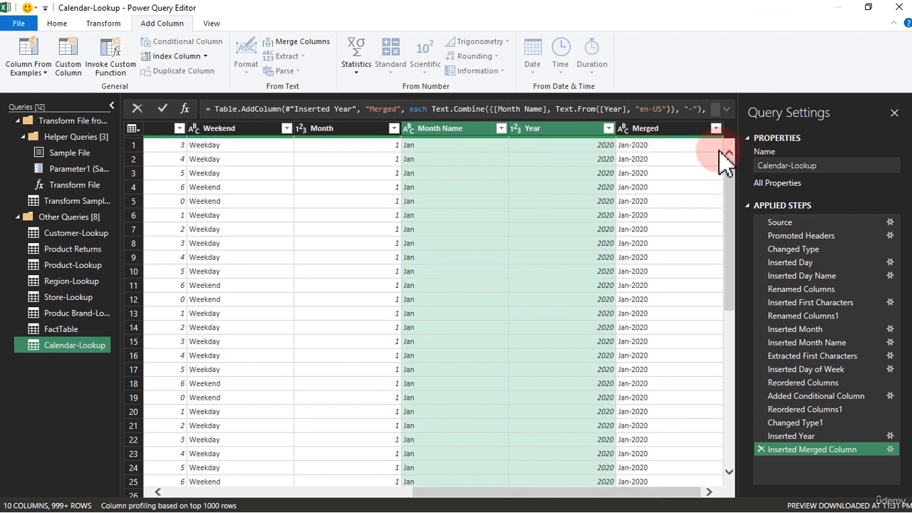
left_click(716, 129)
left_click_drag(705, 346, 721, 422)
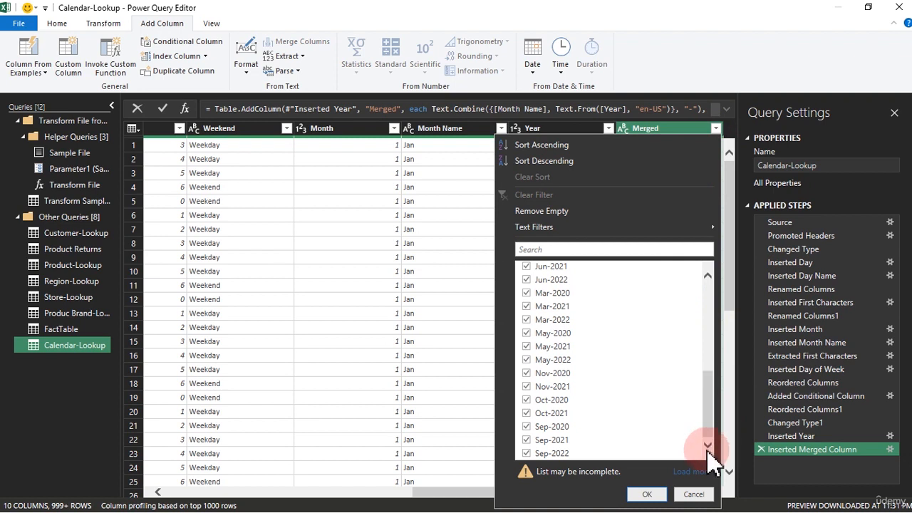
left_click(676, 472)
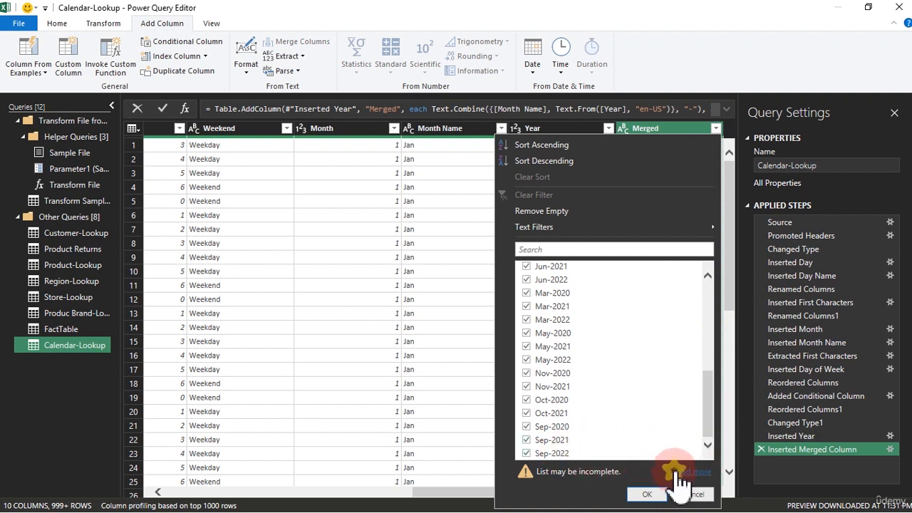
left_click_drag(706, 362, 706, 470)
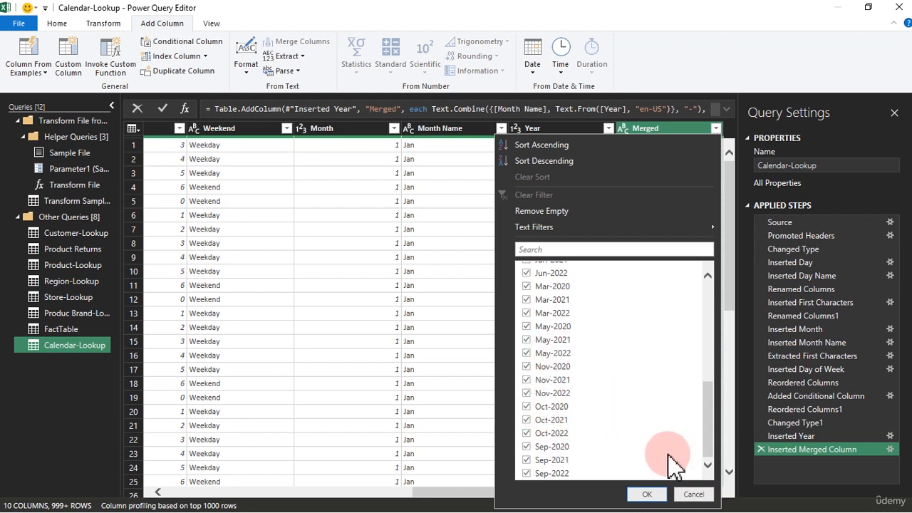
left_click(693, 495)
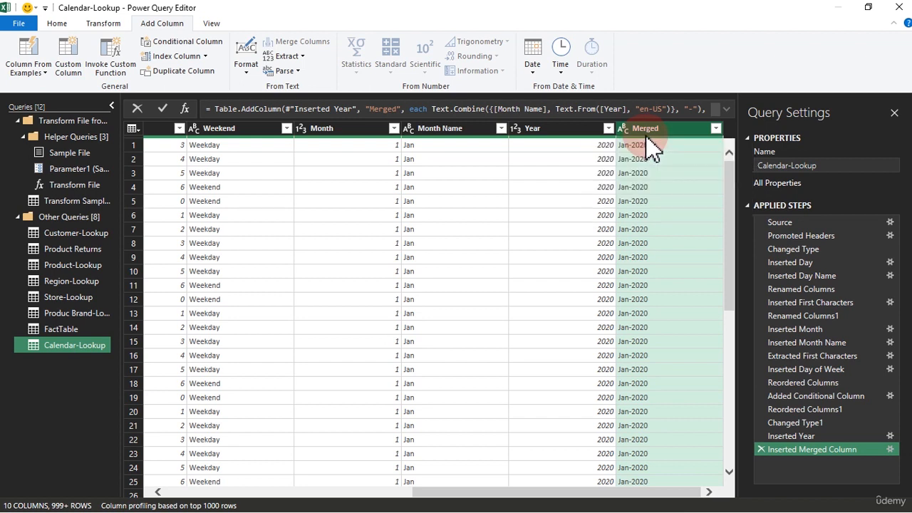
left_click(770, 438)
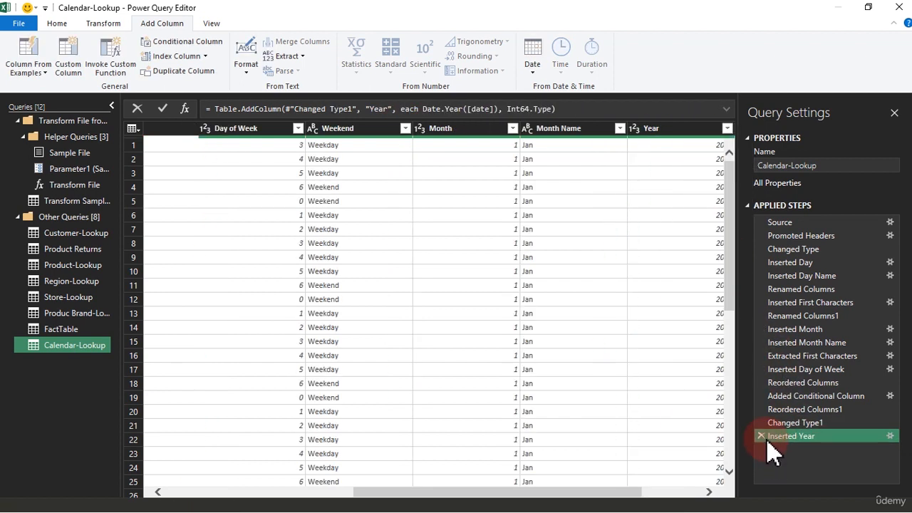
Step: Create a column from examples based on Month Name and Year, entering 'Month of Jan in year 2020' as the first row's example
left_click(655, 491)
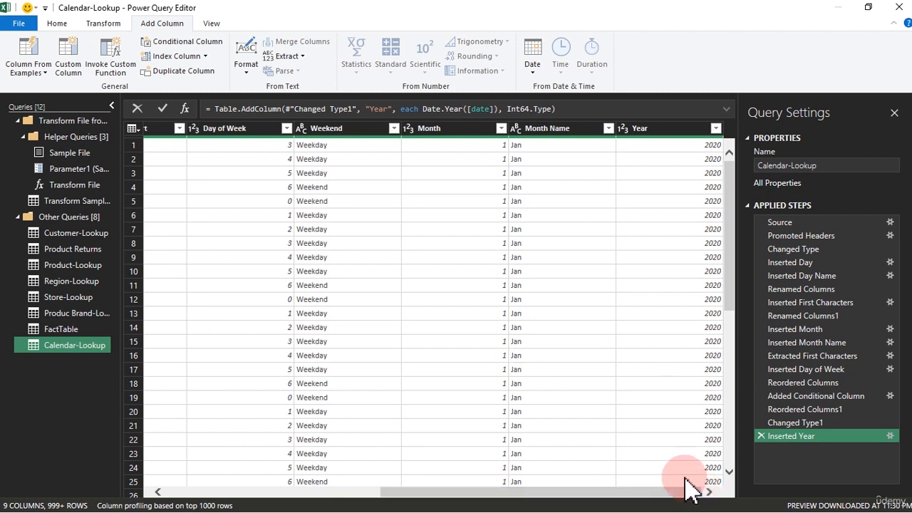
left_click(563, 131)
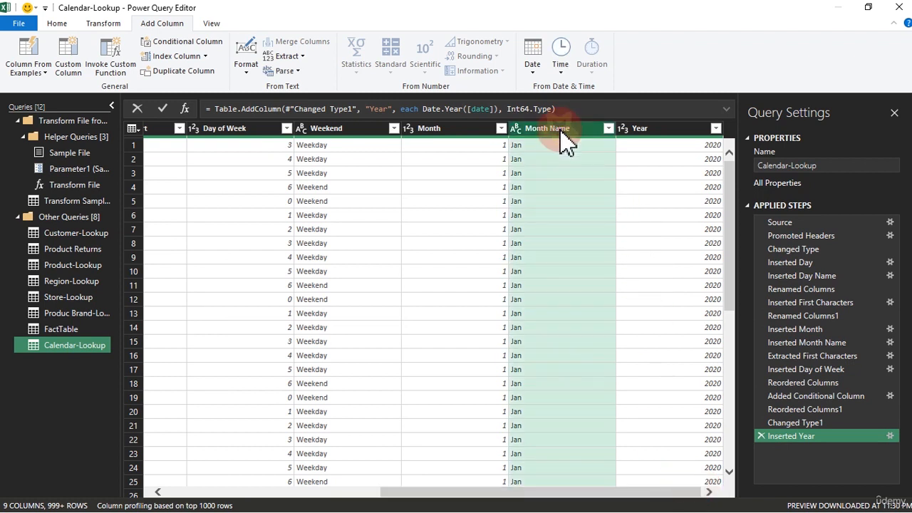
left_click(656, 132, "shift")
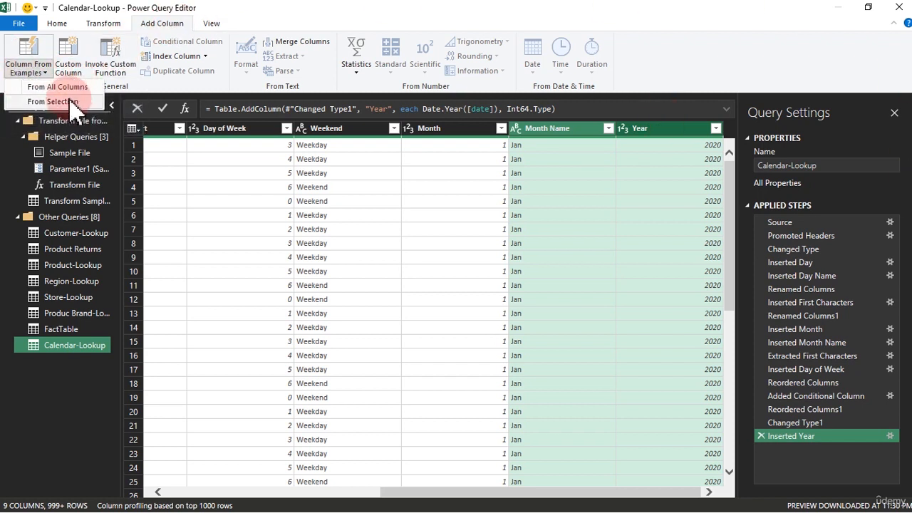
left_click(41, 100)
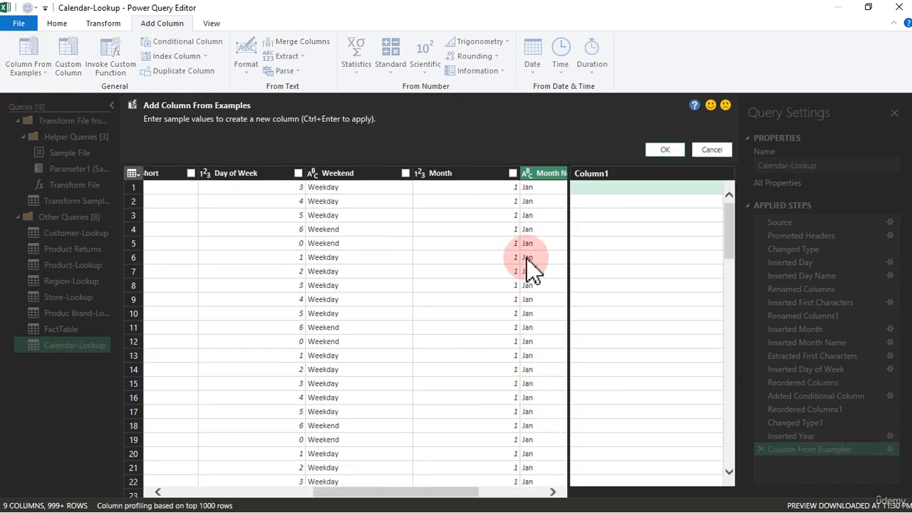
left_click_drag(464, 492, 570, 479)
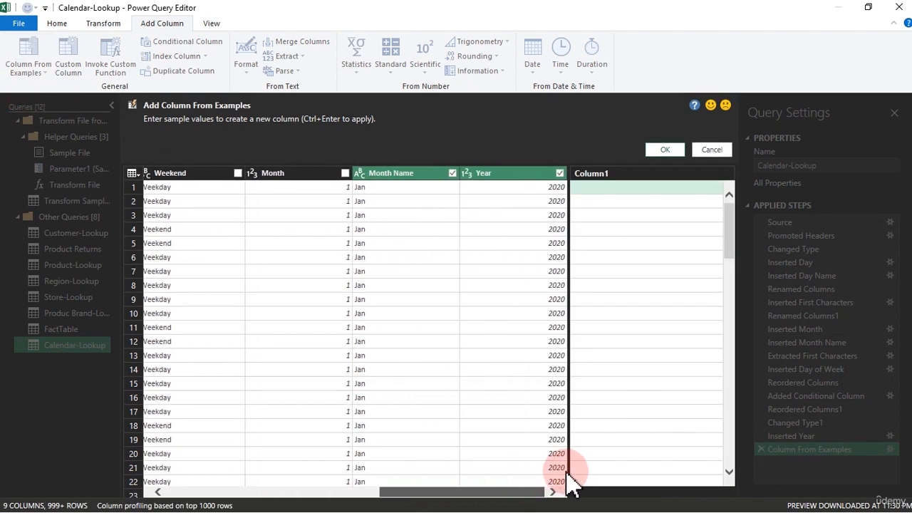
left_click(602, 188)
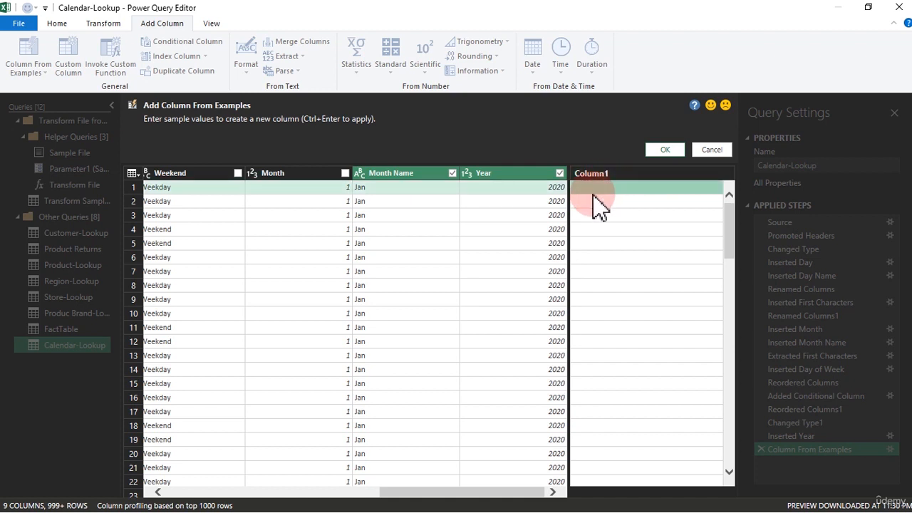
type("Mon")
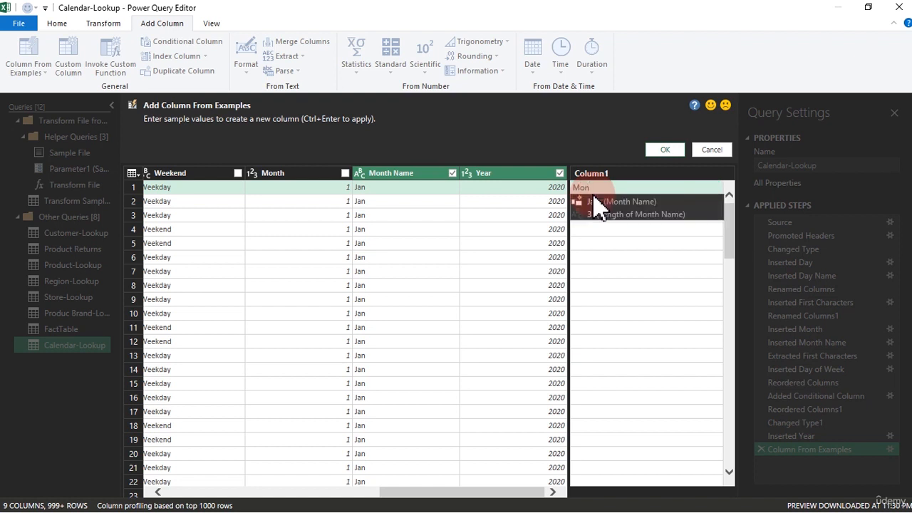
type("th of")
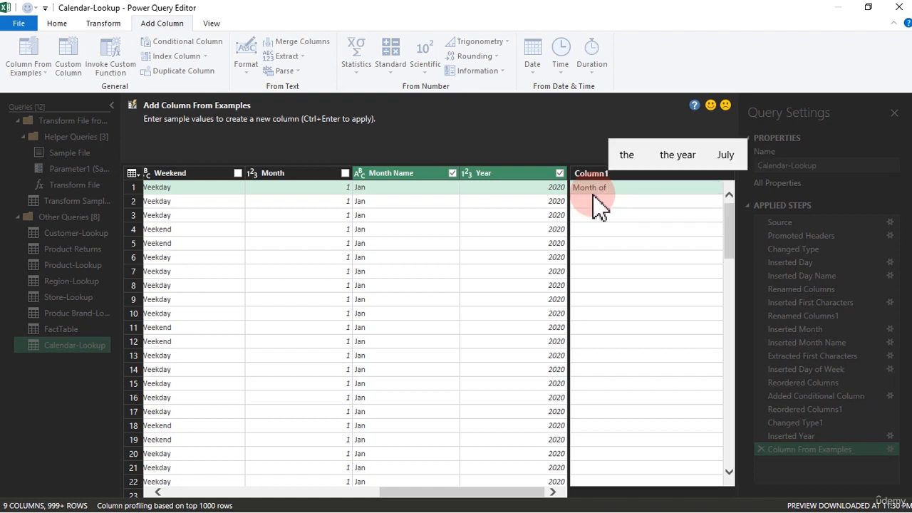
type(" Jan")
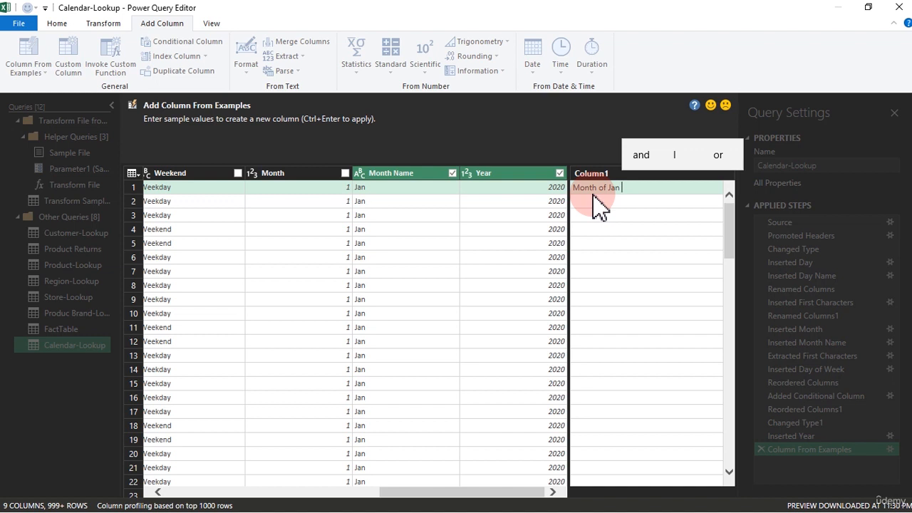
type(" in y")
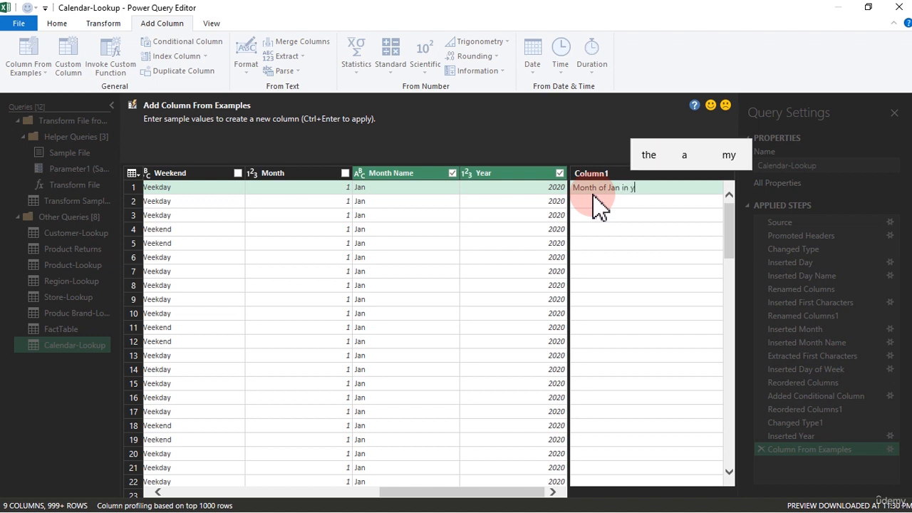
type("ear 2")
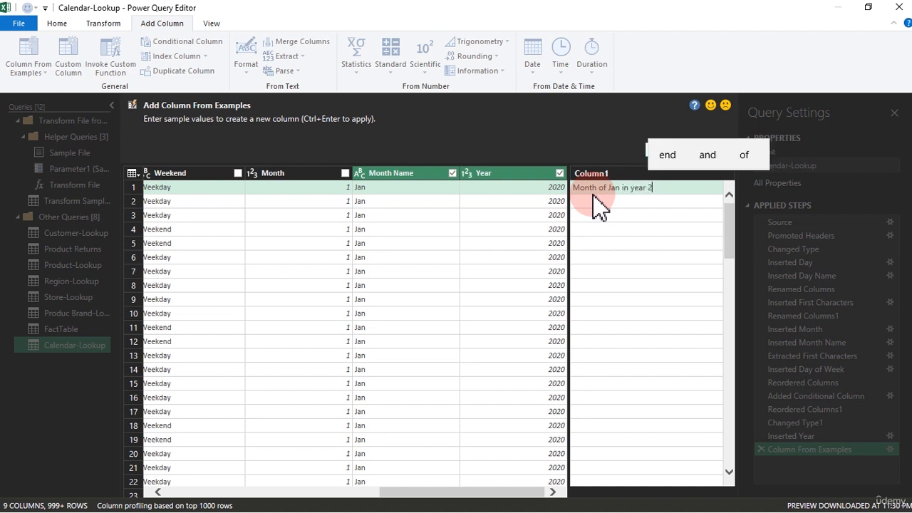
type("020")
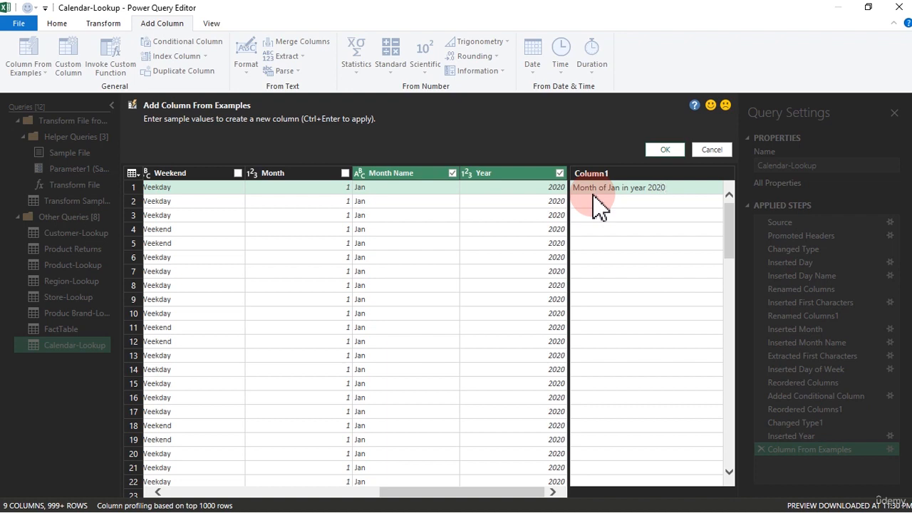
key("Return")
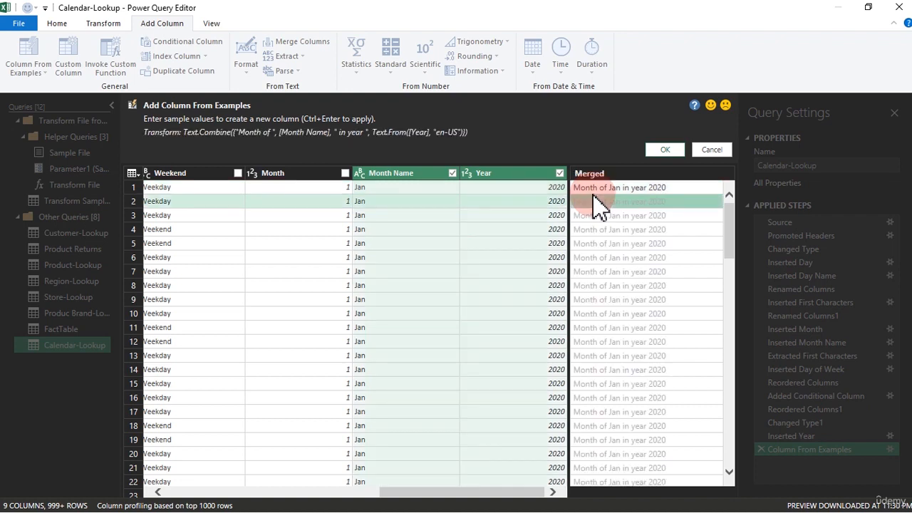
left_click(665, 150)
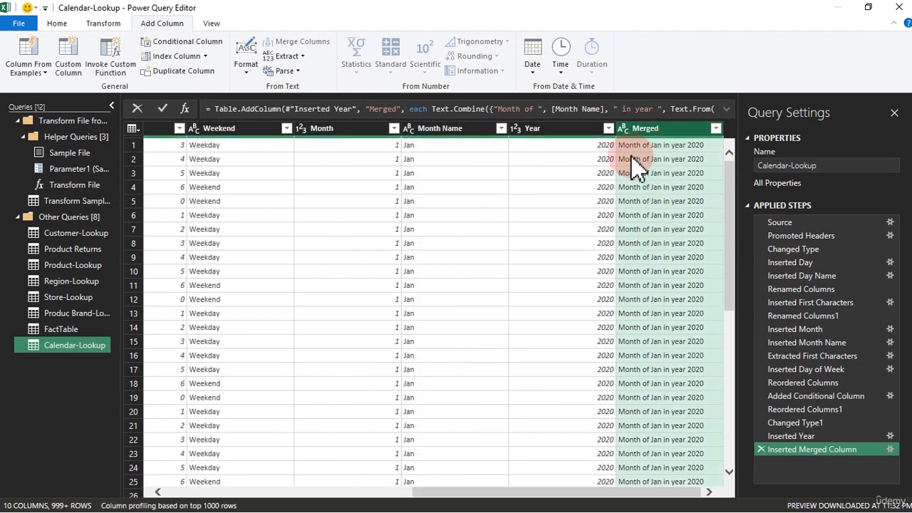
Step: Review the full list of distinct values in the example-based Merged column without filtering, and remove the column
left_click(716, 128)
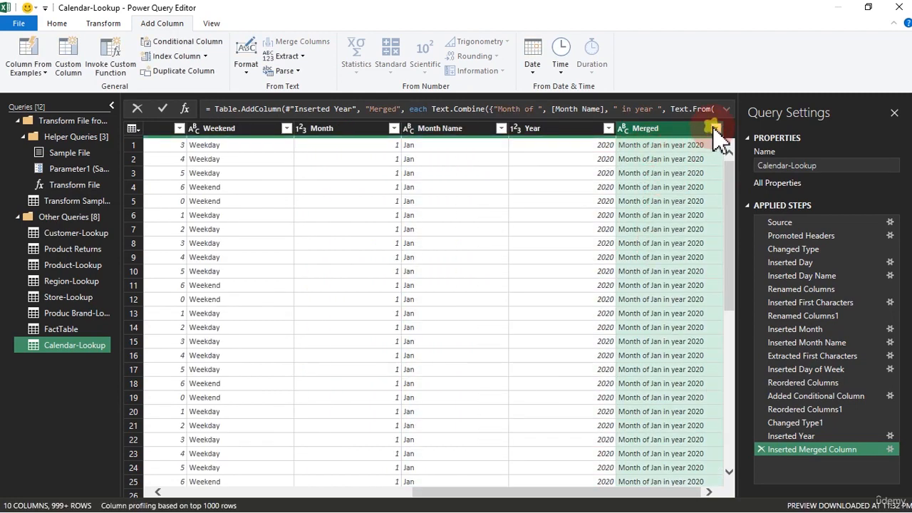
left_click_drag(713, 299, 707, 456)
left_click(693, 471)
left_click_drag(705, 291, 716, 428)
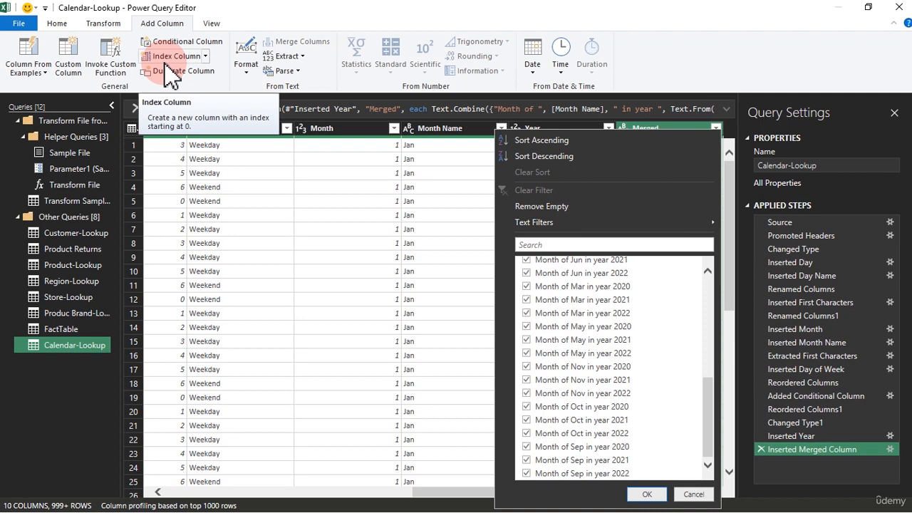
left_click(694, 494)
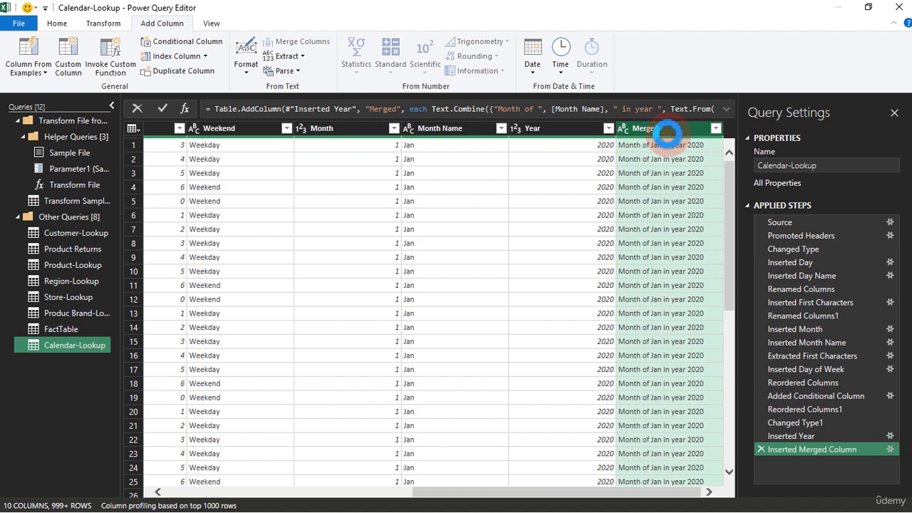
key("Delete")
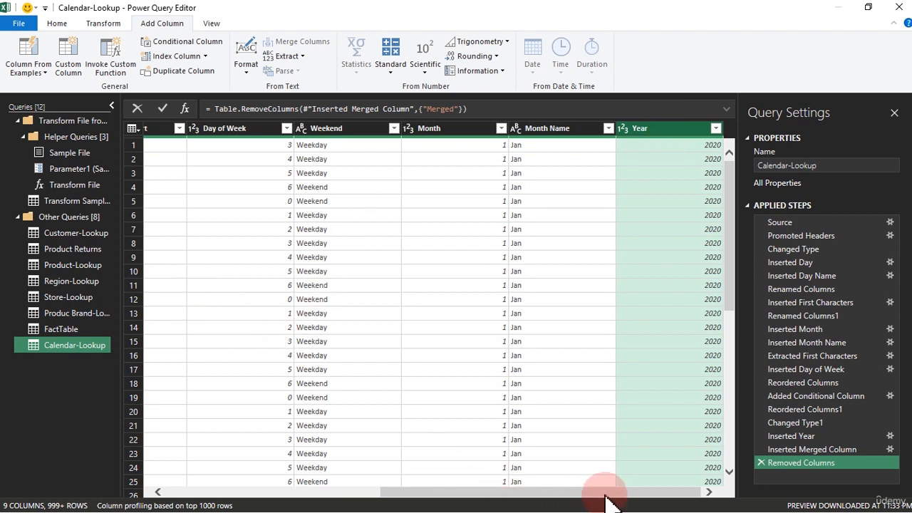
Step: Look over the calendar table's columns from date to Year and check the Year column's distinct values
left_click_drag(602, 497, 325, 499)
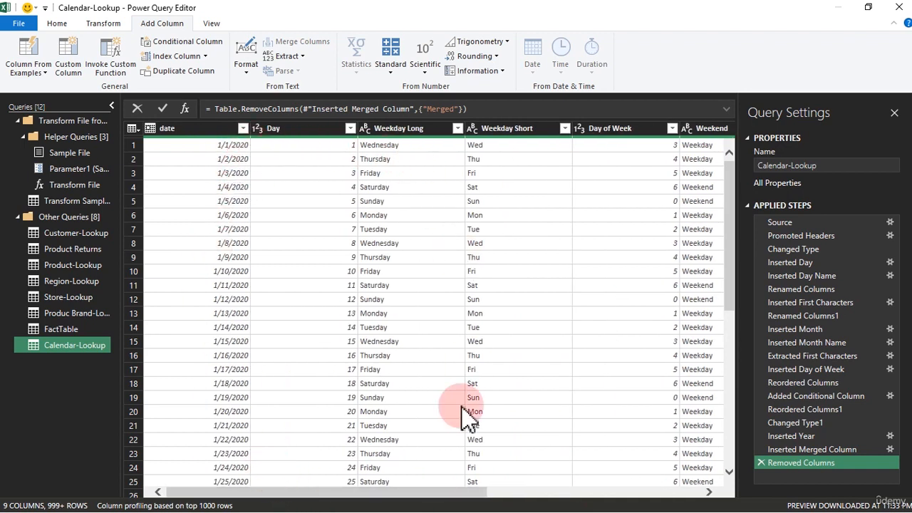
left_click_drag(456, 499, 734, 492)
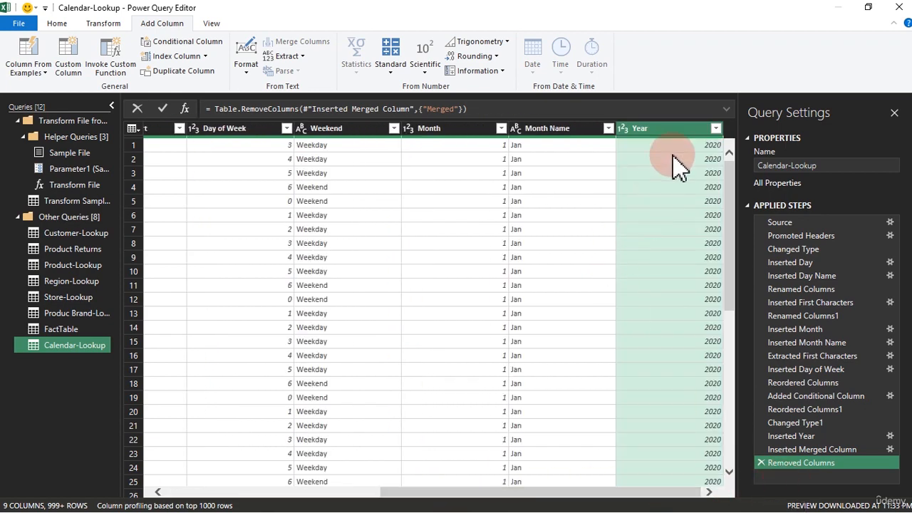
left_click(715, 128)
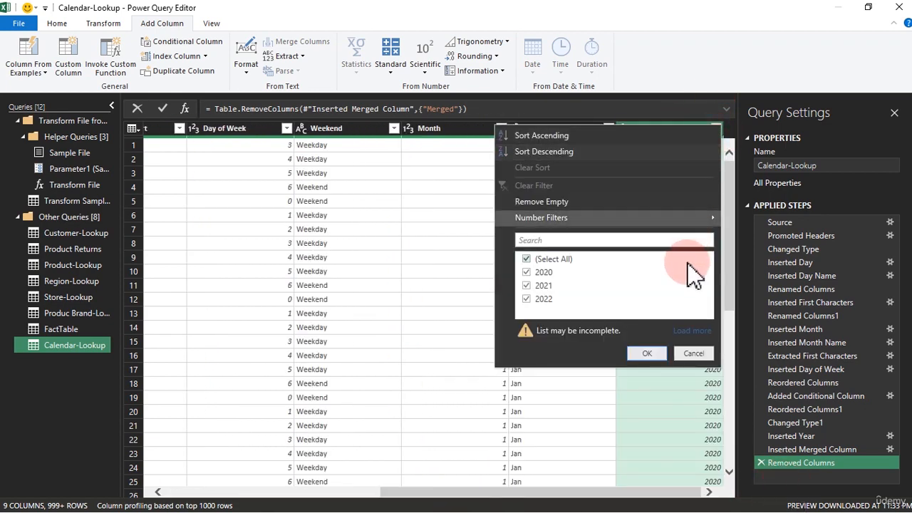